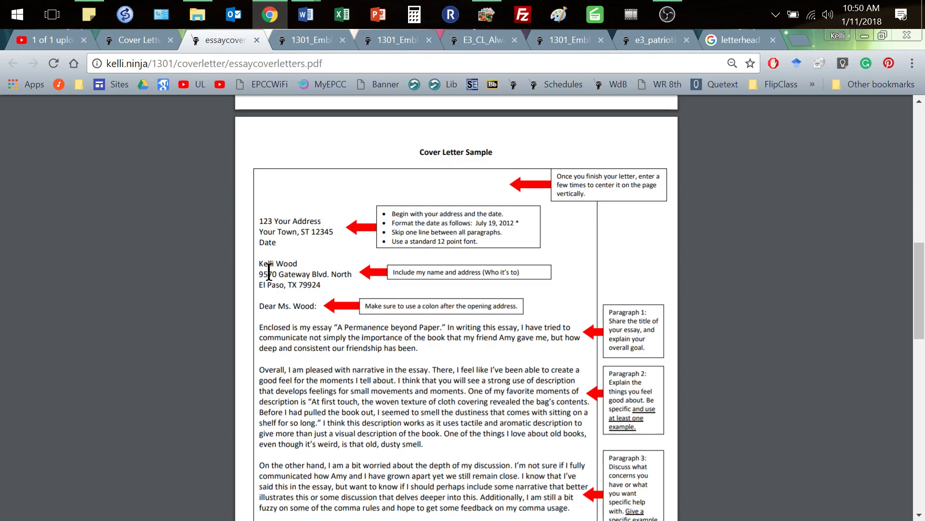
# Highlight the recipient address and the 'Sincerely' closing in the template PDF to study them
pyautogui.moveTo(260, 263); pyautogui.dragTo(323, 284)
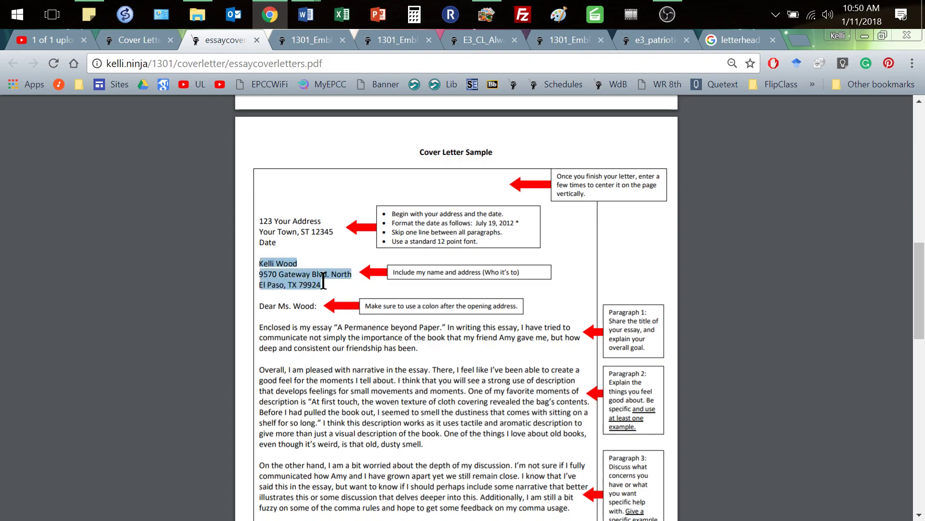
pyautogui.click(271, 309)
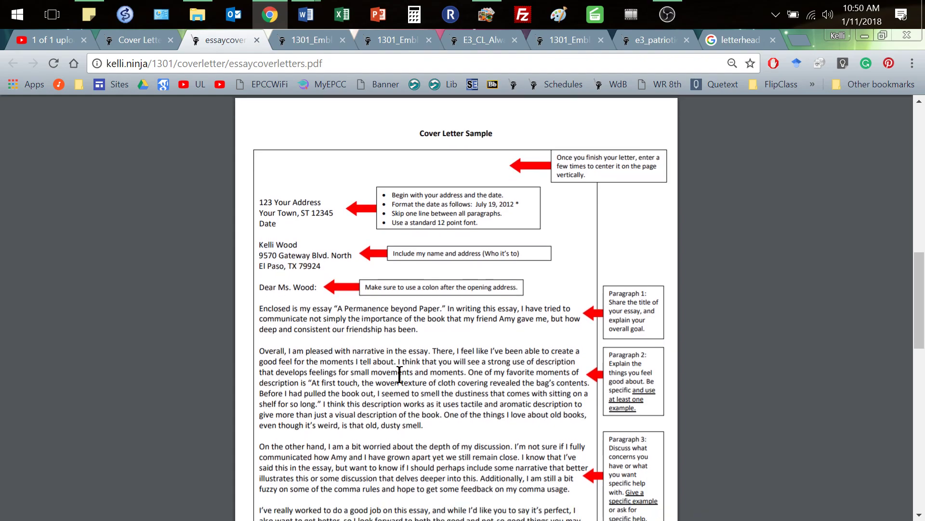
pyautogui.scroll(-5, 400, 375)
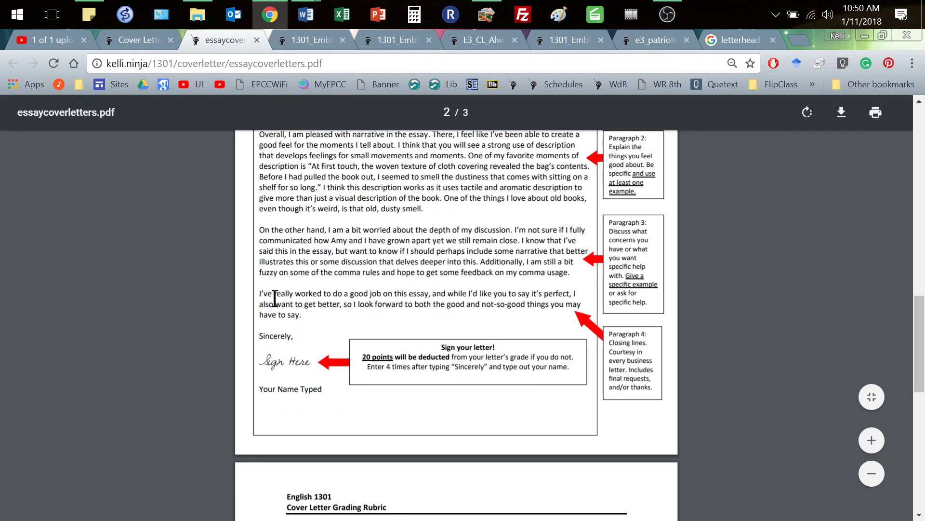
pyautogui.doubleClick(268, 337)
pyautogui.click(355, 304)
# Compare the next student example letter, highlighting its second body paragraph and recipient address
pyautogui.click(304, 40)
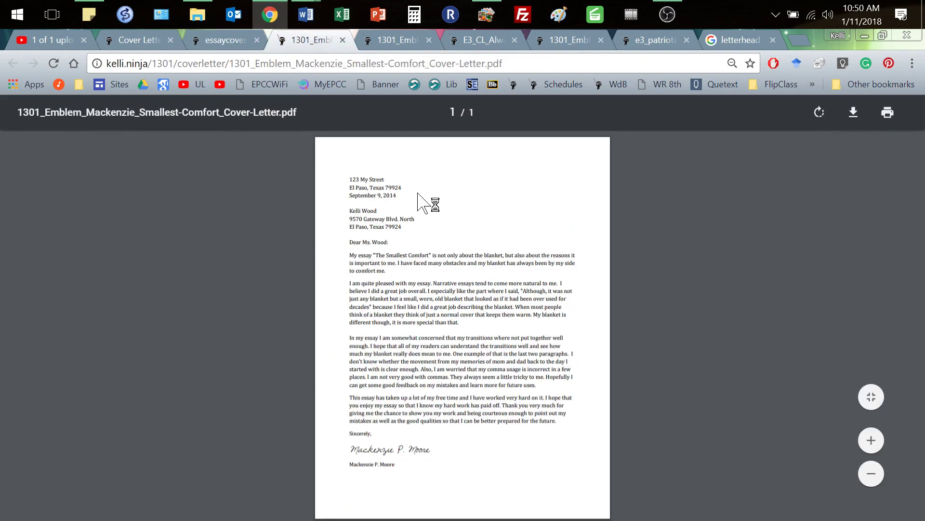
pyautogui.click(392, 37)
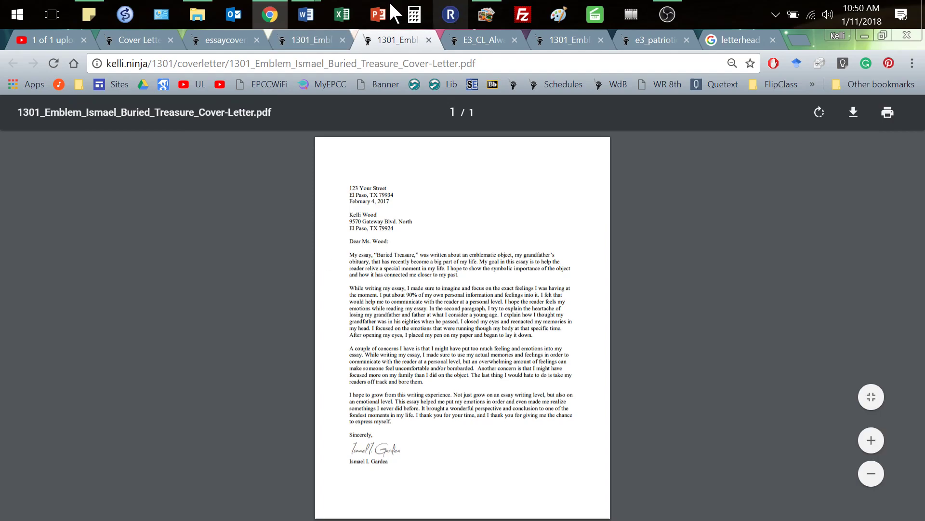
pyautogui.moveTo(304, 14)
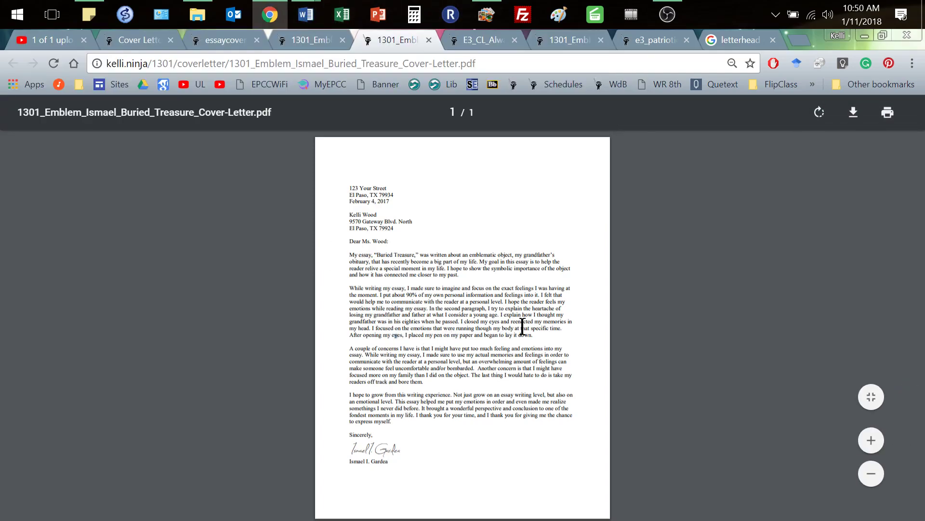
pyautogui.moveTo(543, 321); pyautogui.dragTo(348, 288)
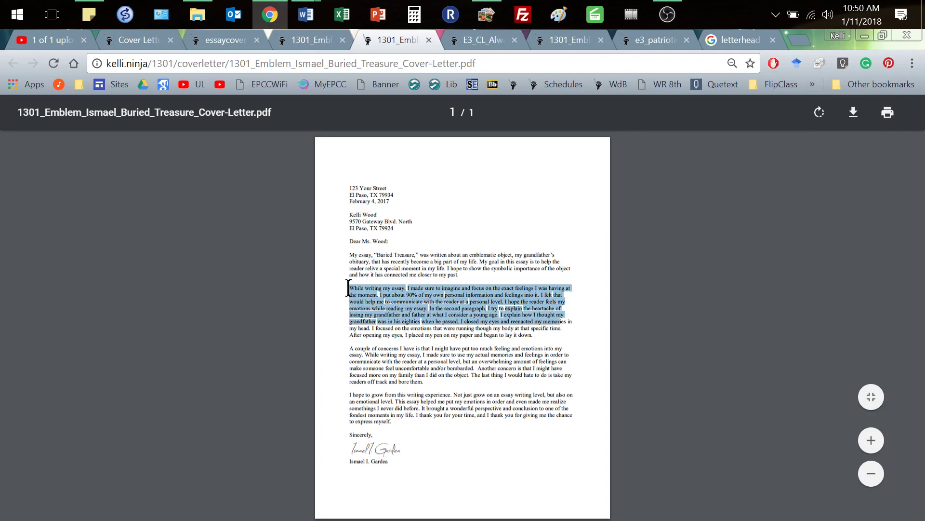
pyautogui.click(429, 243)
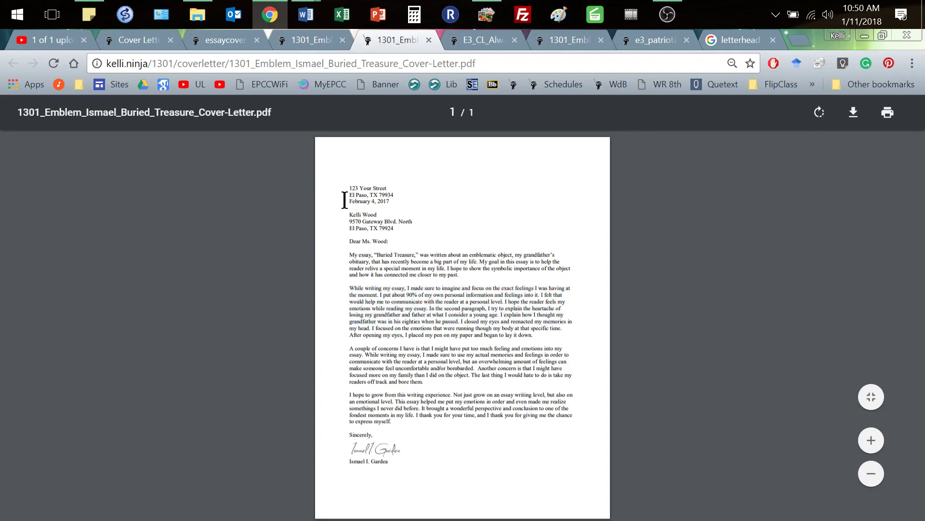
pyautogui.moveTo(400, 225); pyautogui.dragTo(352, 216)
pyautogui.hotkey('ctrl', 'c')
pyautogui.click(359, 222)
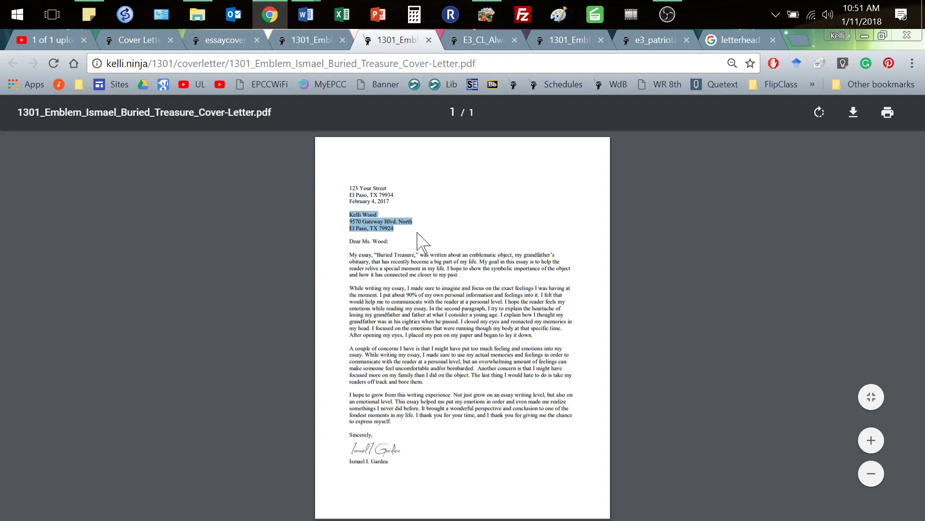
# Revisit the template PDF, then settle back on the Smallest Comfort example letter
pyautogui.click(300, 41)
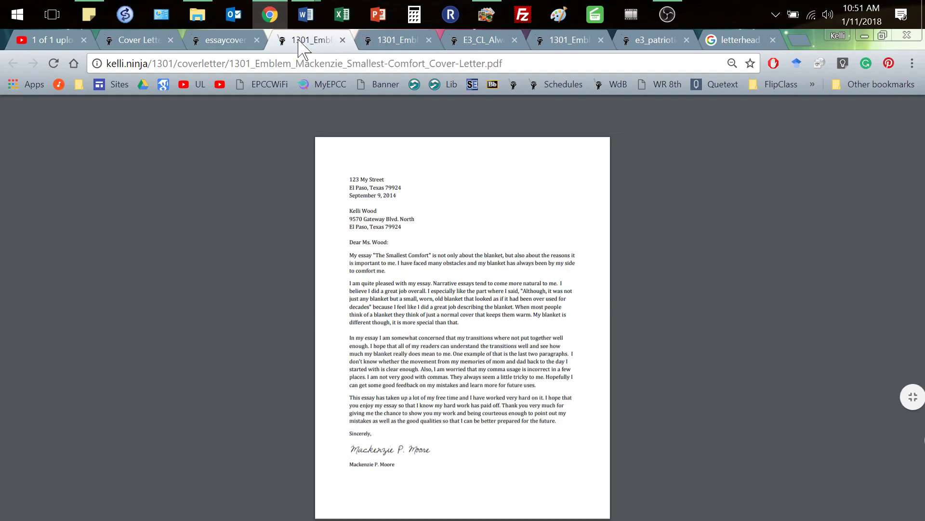
pyautogui.click(223, 42)
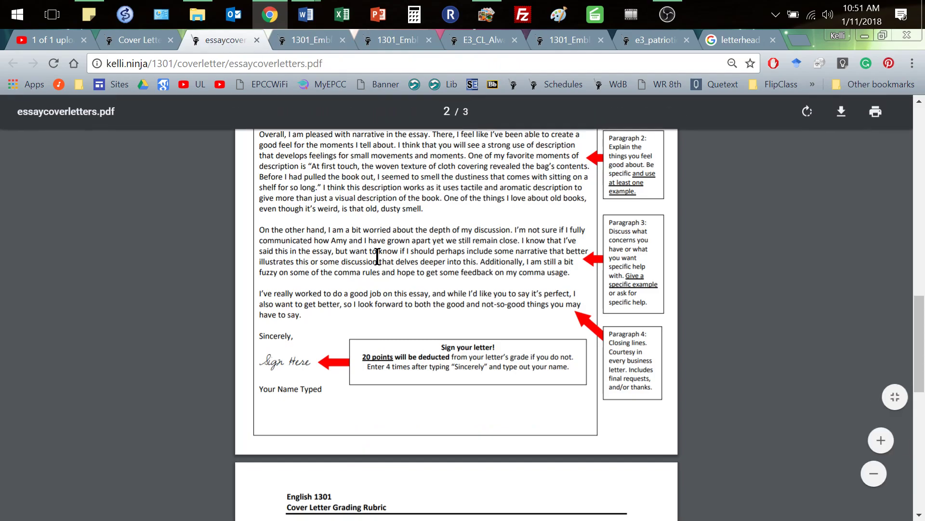
pyautogui.scroll(5, 378, 256)
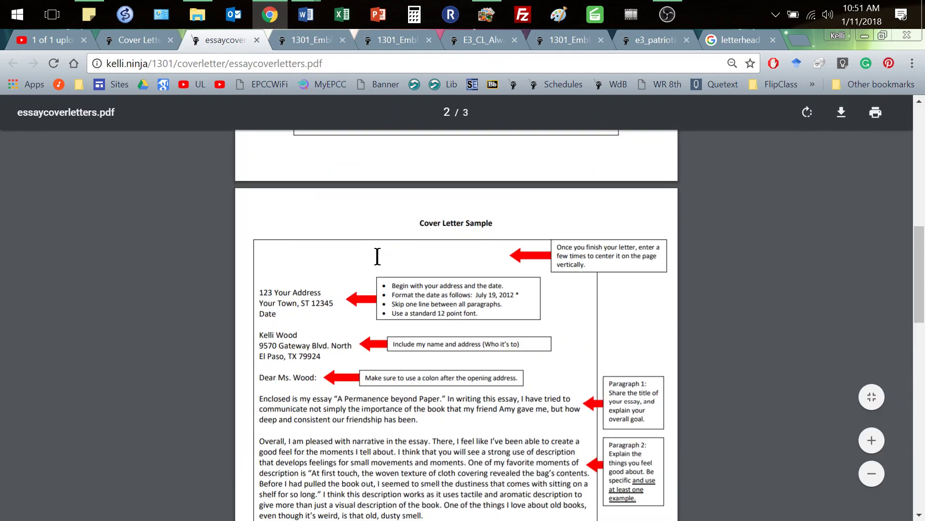
pyautogui.click(309, 41)
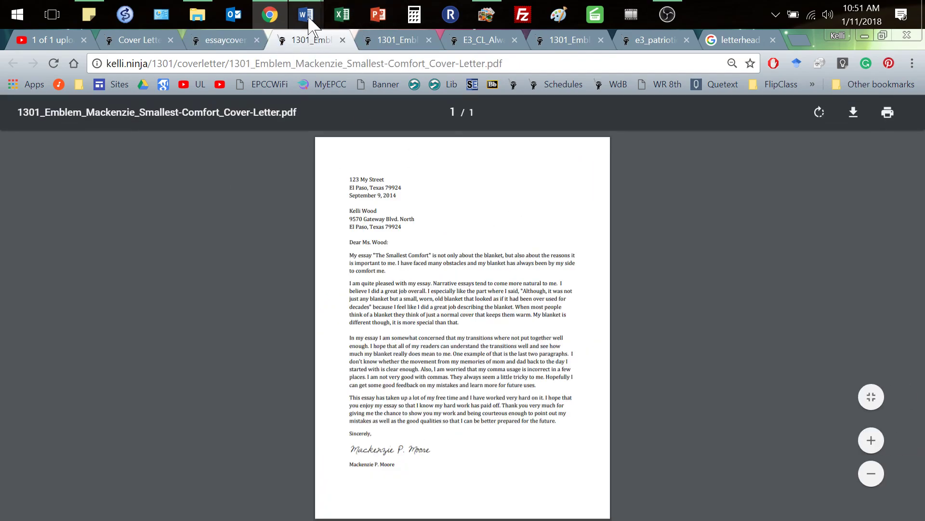
pyautogui.moveTo(307, 15)
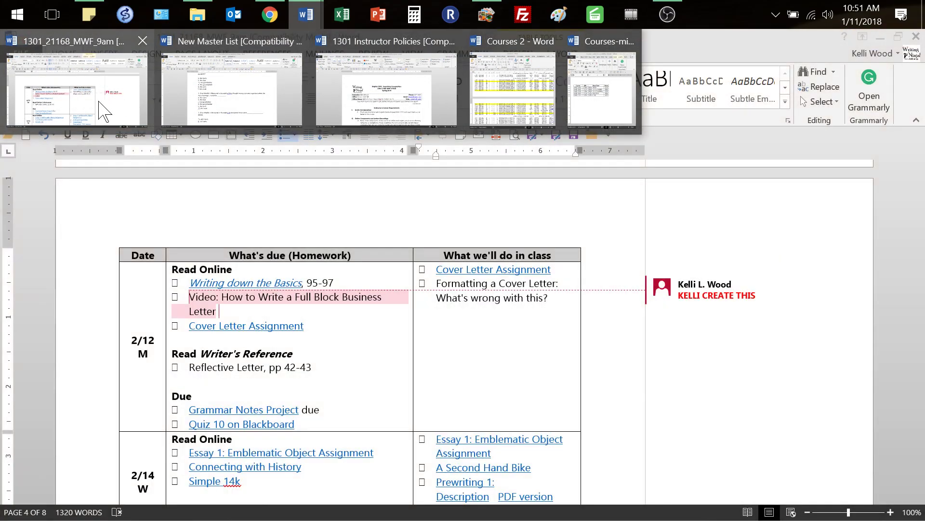
# Create a new blank document, Document5, and zoom the page view to 80%
pyautogui.click(99, 110)
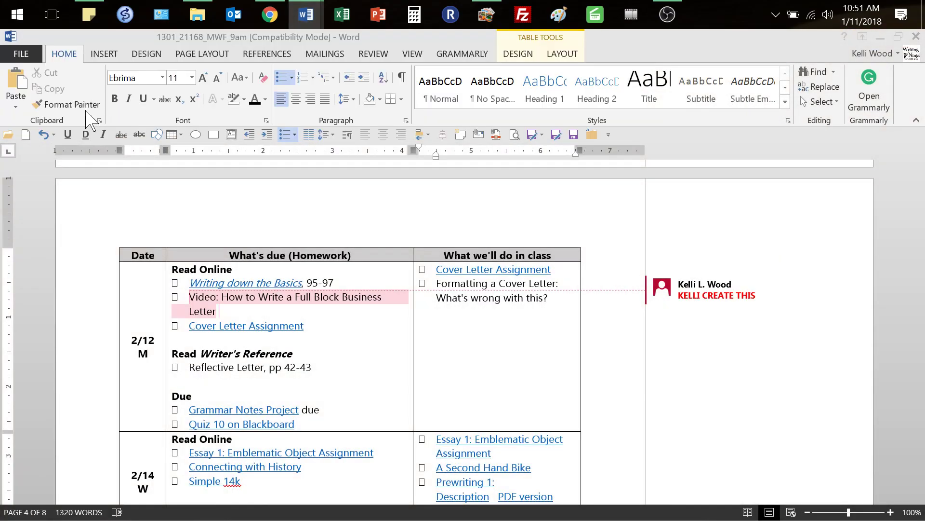
pyautogui.click(15, 57)
pyautogui.click(29, 104)
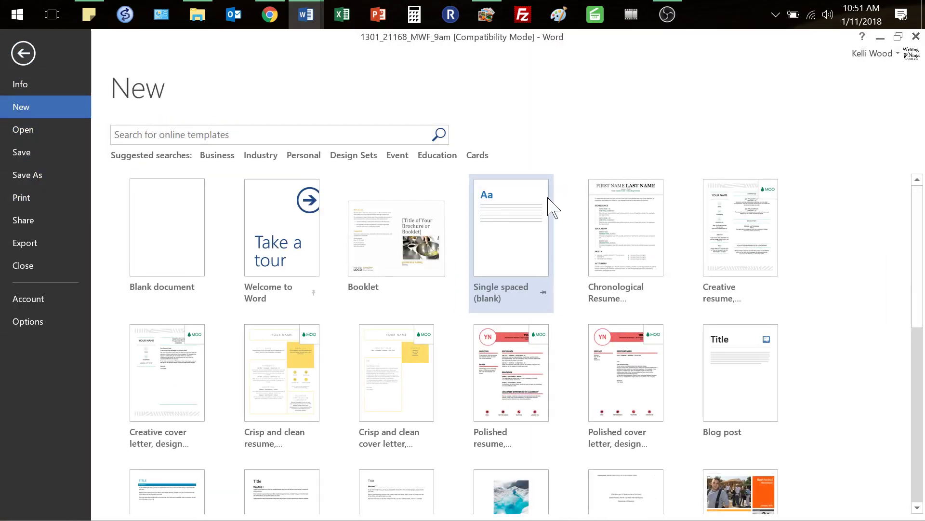
pyautogui.click(161, 231)
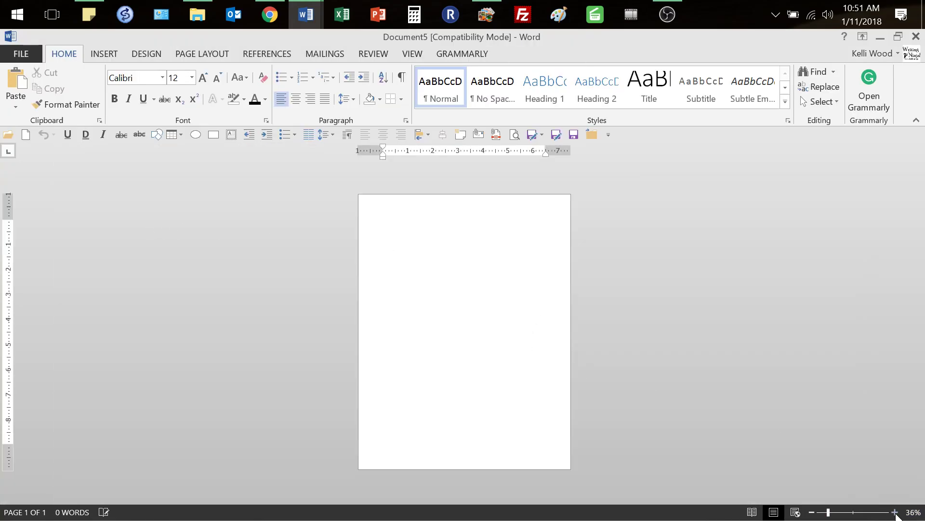
pyautogui.click(895, 512)
pyautogui.click(895, 511)
pyautogui.click(894, 511)
pyautogui.click(894, 510)
pyautogui.click(894, 511)
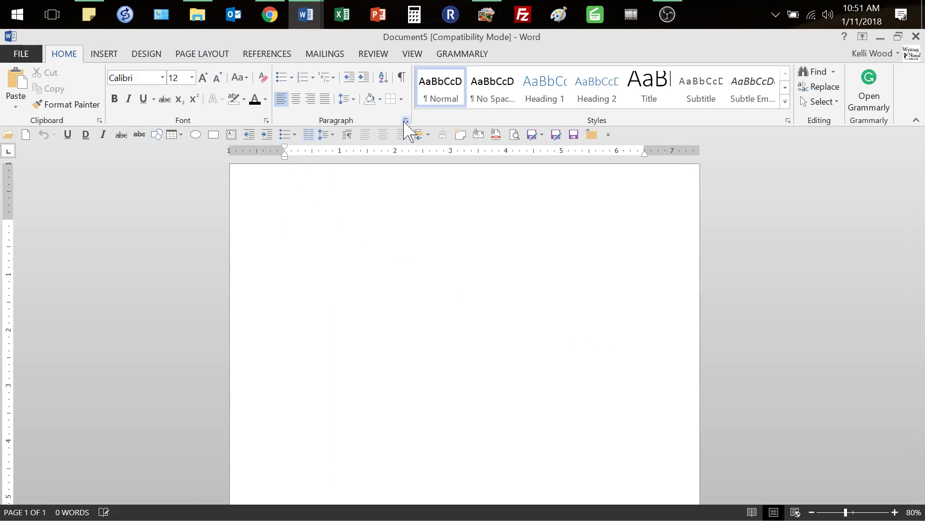
# Set spacing to 0 pt before and after, single line spacing, and no space between same-style paragraphs
pyautogui.click(405, 121)
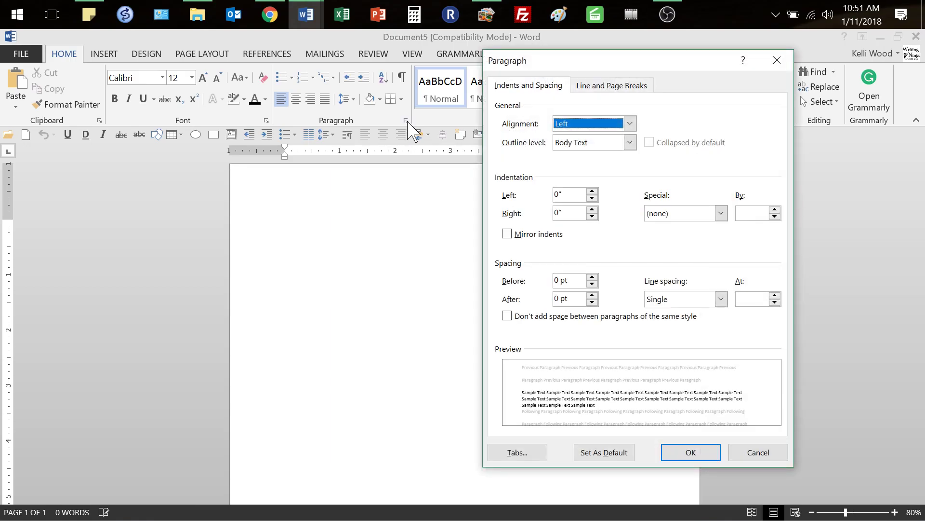
pyautogui.click(571, 299)
pyautogui.click(572, 280)
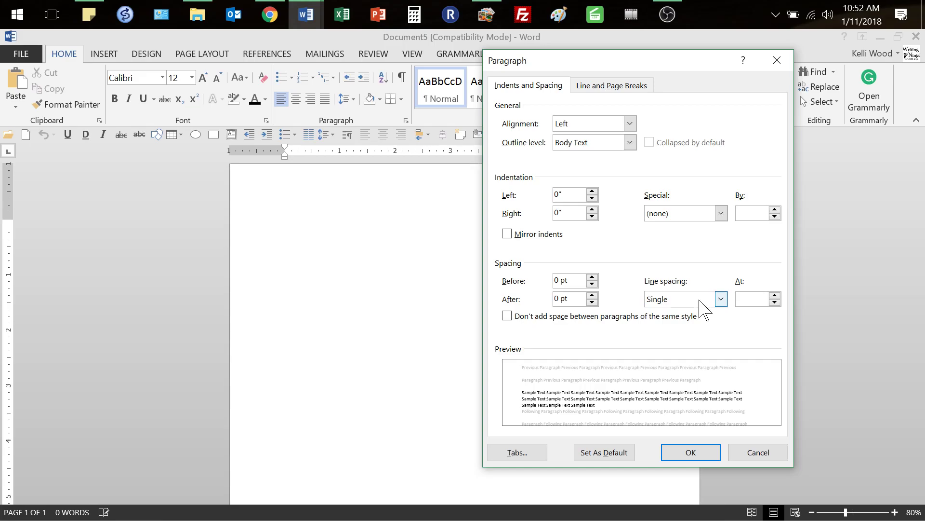
pyautogui.click(524, 319)
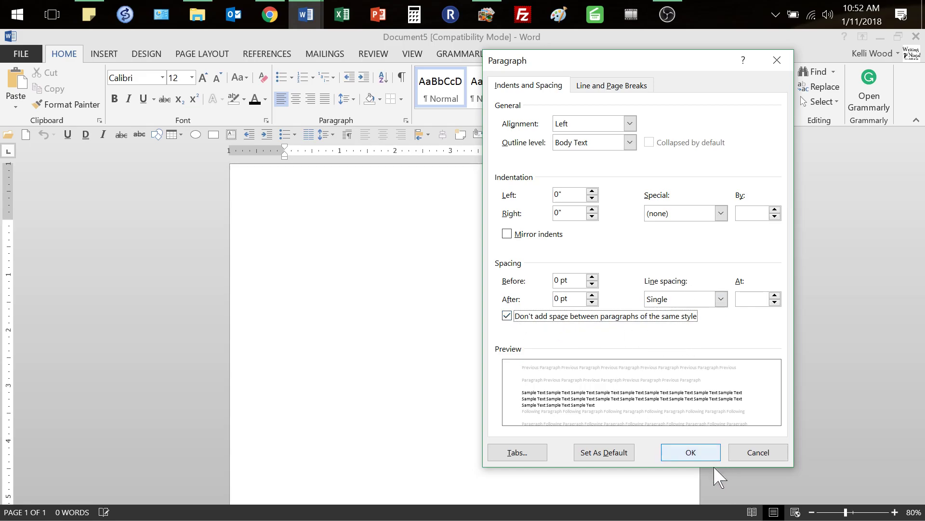
pyautogui.click(687, 457)
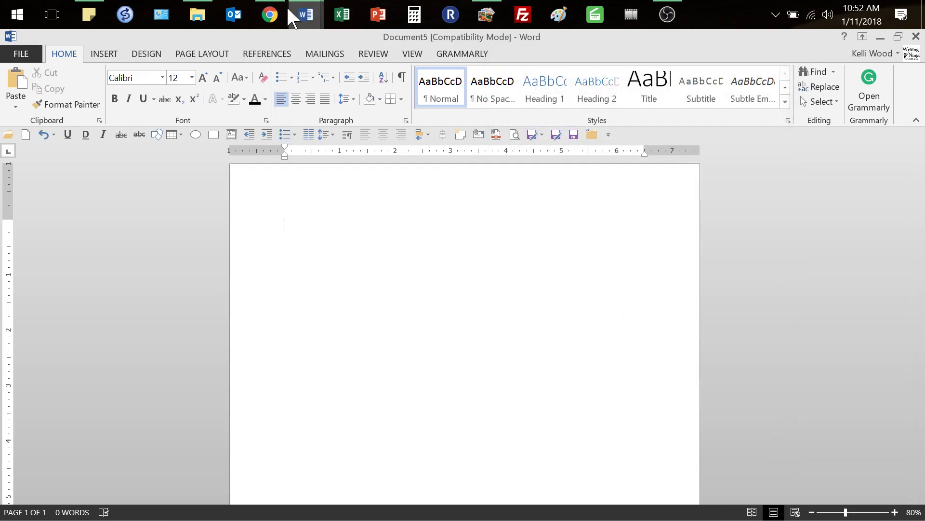
# Return to Document5 and type the sender's two-line street address
pyautogui.click(269, 14)
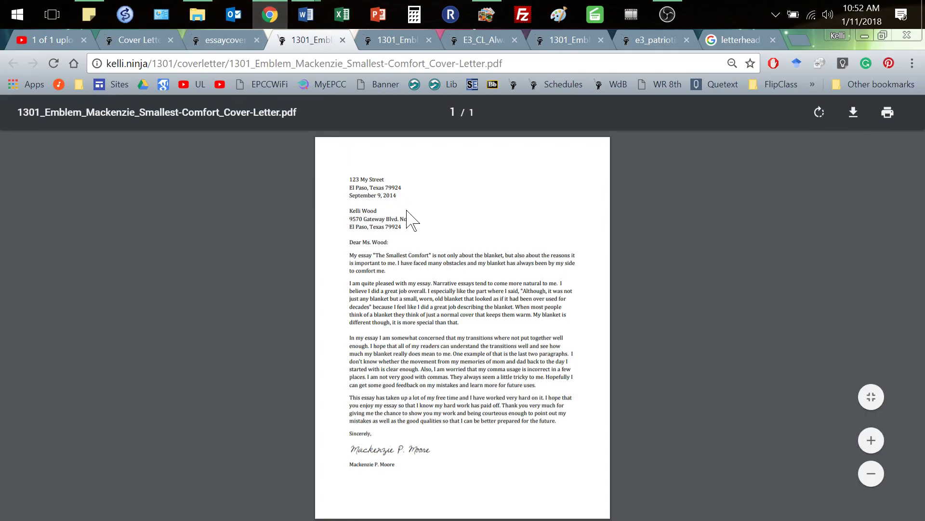
pyautogui.click(306, 16)
pyautogui.click(721, 122)
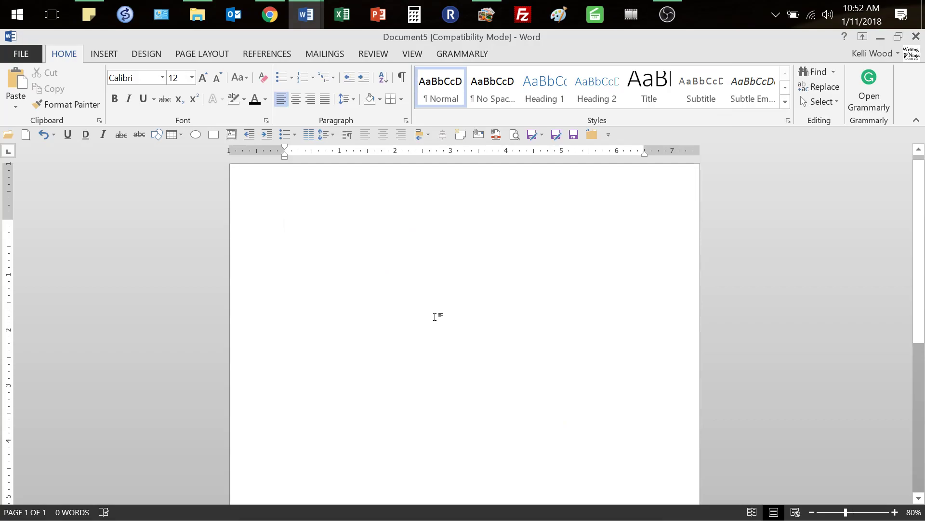
pyautogui.write('123 Street')
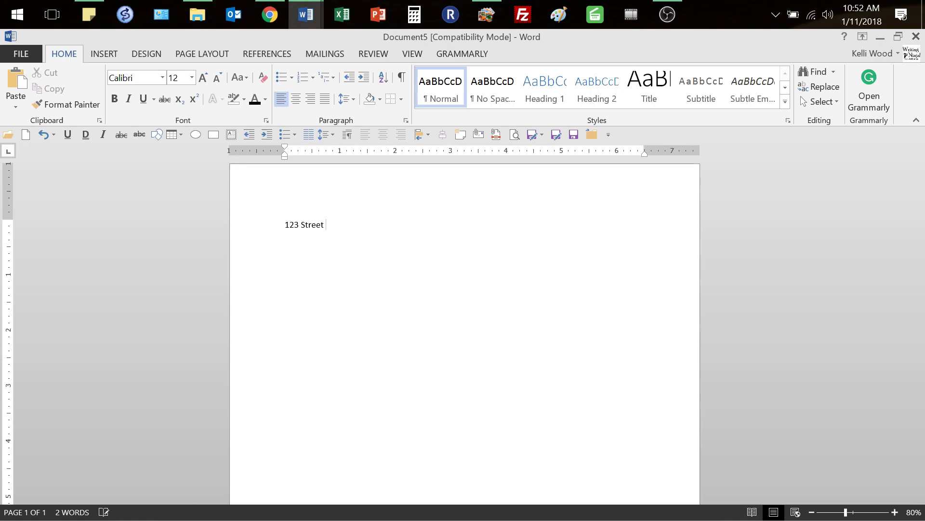
pyautogui.write(' Dr.')
pyautogui.press('Return')
pyautogui.write('Chaparral, NM 88081')
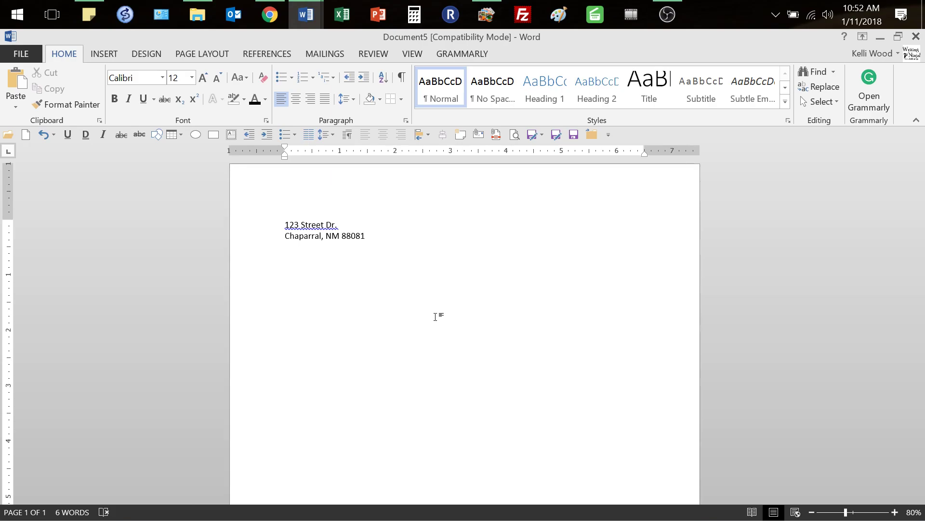
# Add the AutoComplete date January 11, 2018, a blank line, and paste the recipient's address
pyautogui.press('Return')
pyautogui.write('Januar')
pyautogui.write('ary')
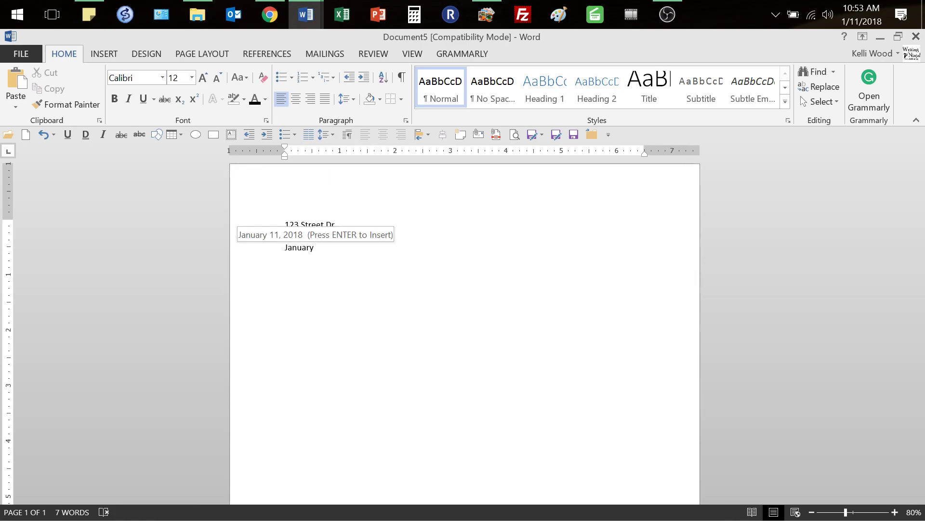
pyautogui.press('Return')
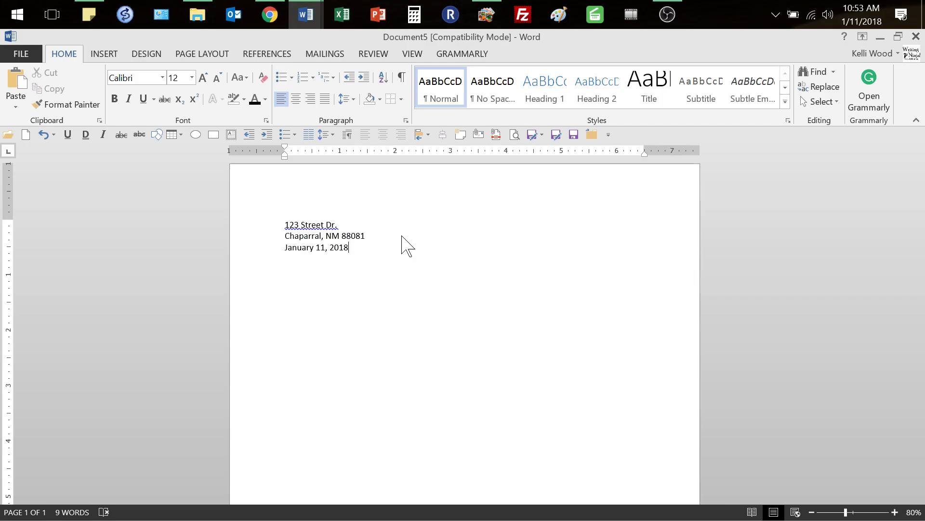
pyautogui.press('Return')
pyautogui.hotkey('ctrl', 'v')
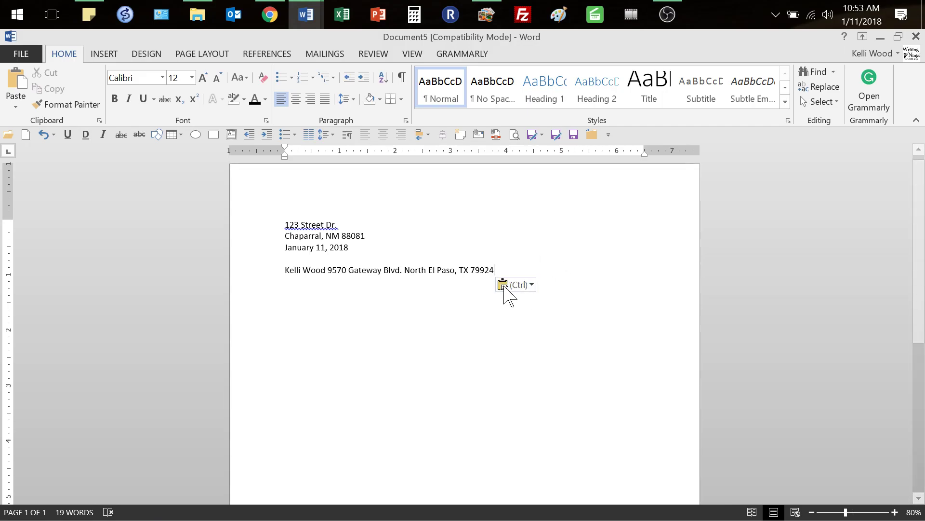
# Keep the pasted recipient address as text only and begin the 'Dear Ms.' salutation below it
pyautogui.click(534, 288)
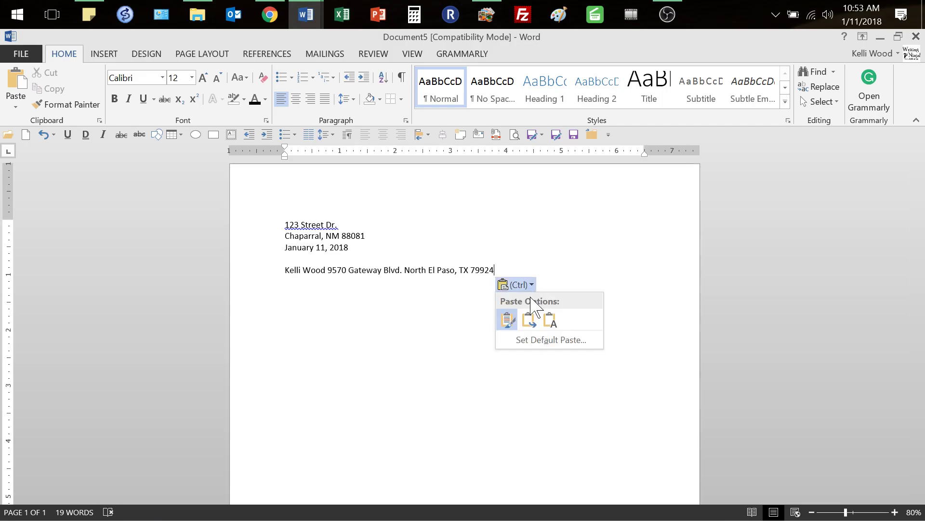
pyautogui.click(553, 323)
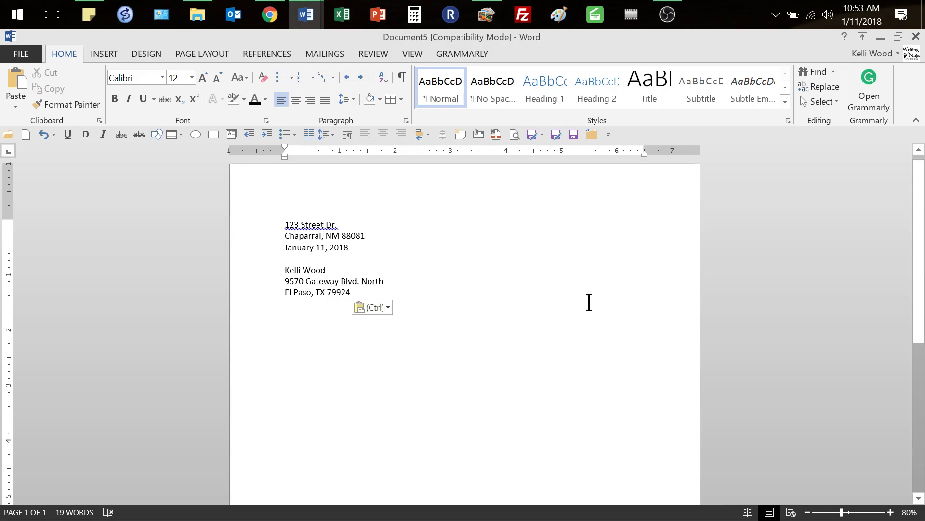
pyautogui.press('Return')
pyautogui.write('Dear Ms')
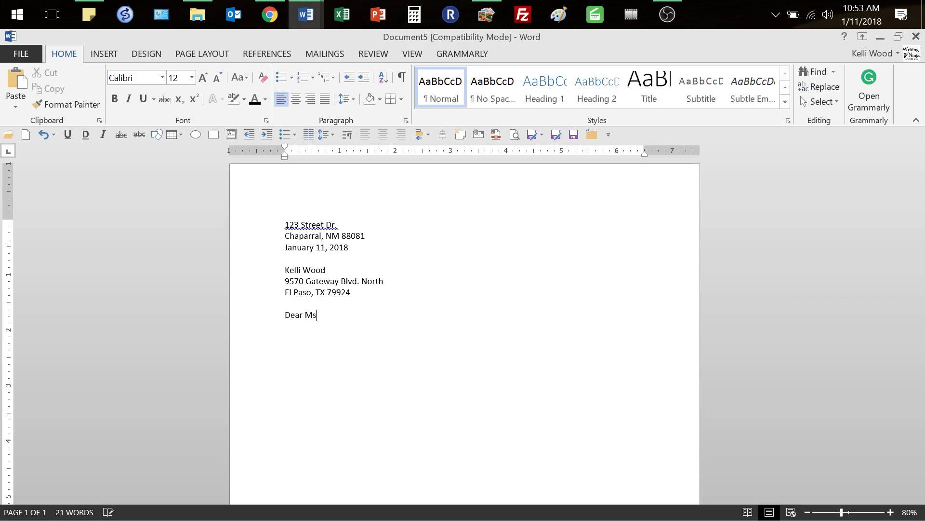
pyautogui.write('. Wood:')
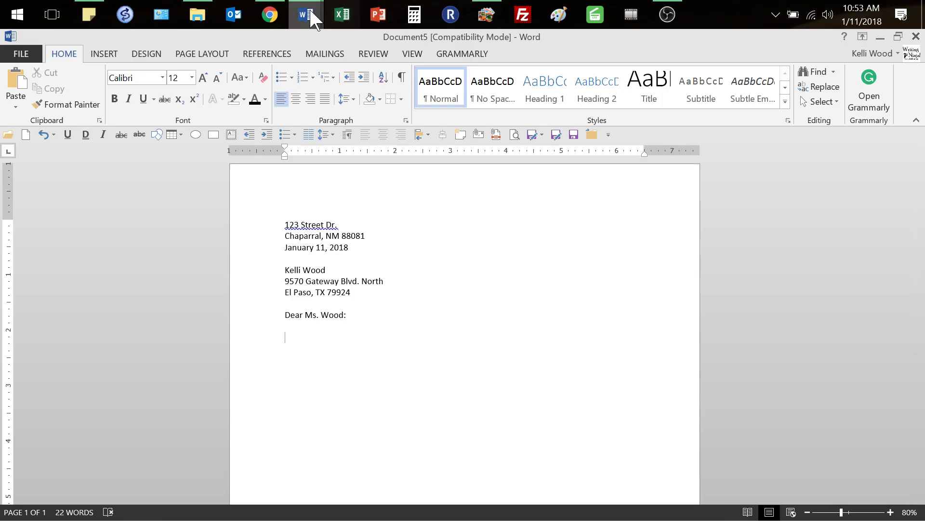
# Select the sample letter's body paragraphs in the PDF and return to Document5 in Word
pyautogui.click(270, 15)
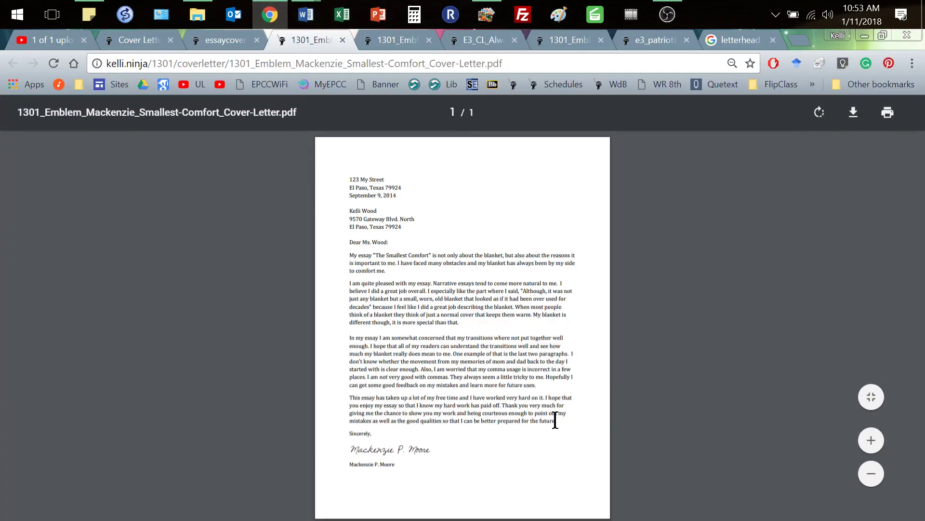
pyautogui.moveTo(557, 421); pyautogui.dragTo(347, 255)
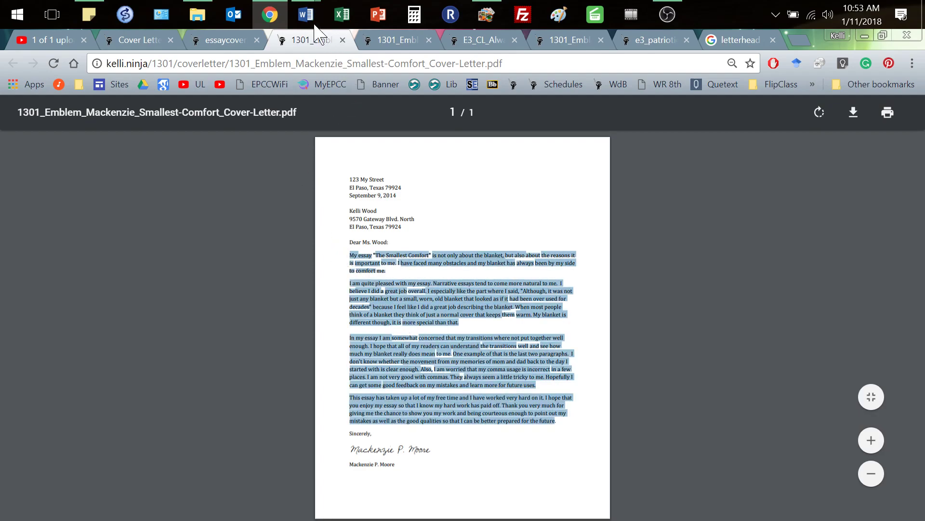
pyautogui.moveTo(307, 13)
pyautogui.click(704, 101)
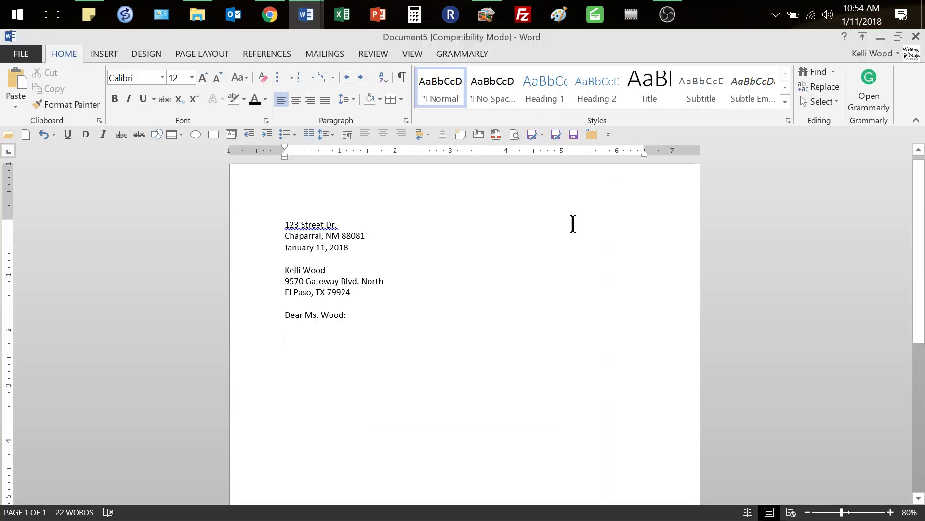
# Paste the four body paragraphs as plain text and separate them with blank lines
pyautogui.hotkey('ctrl', 'v')
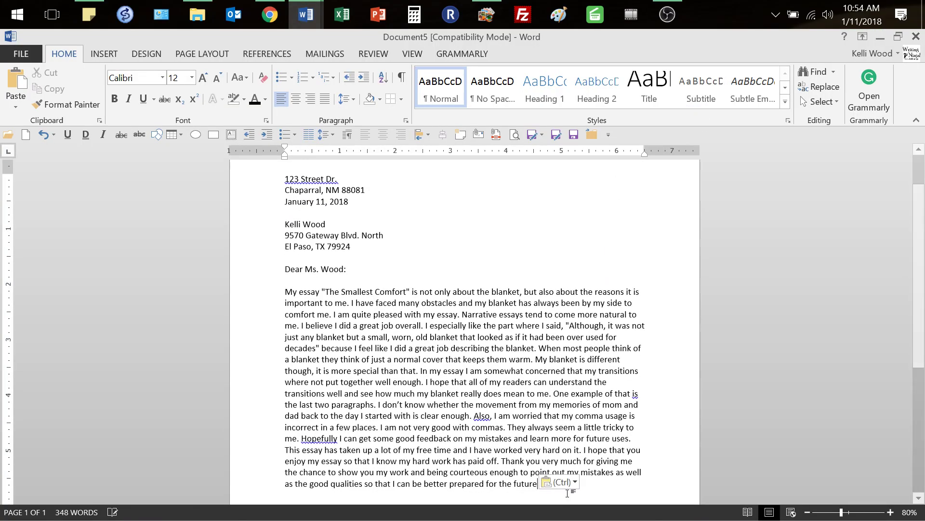
pyautogui.click(574, 482)
pyautogui.click(593, 444)
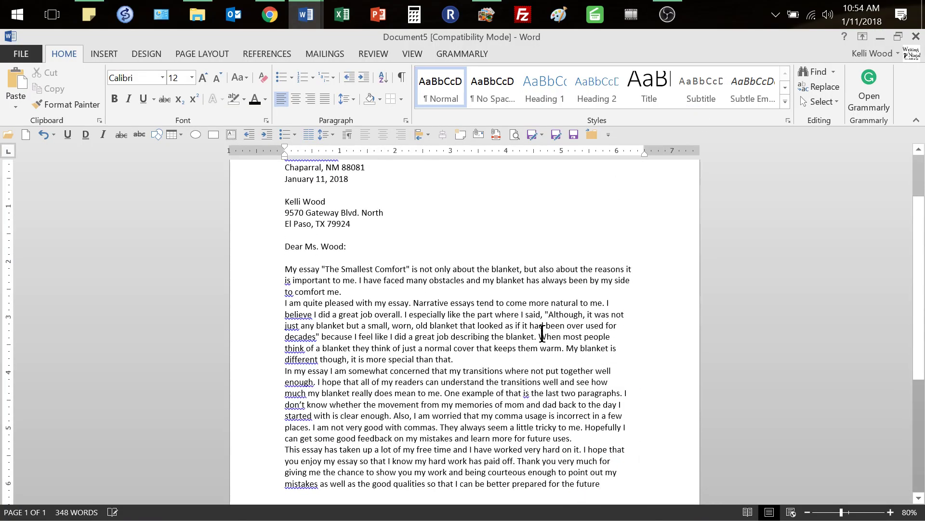
pyautogui.click(359, 291)
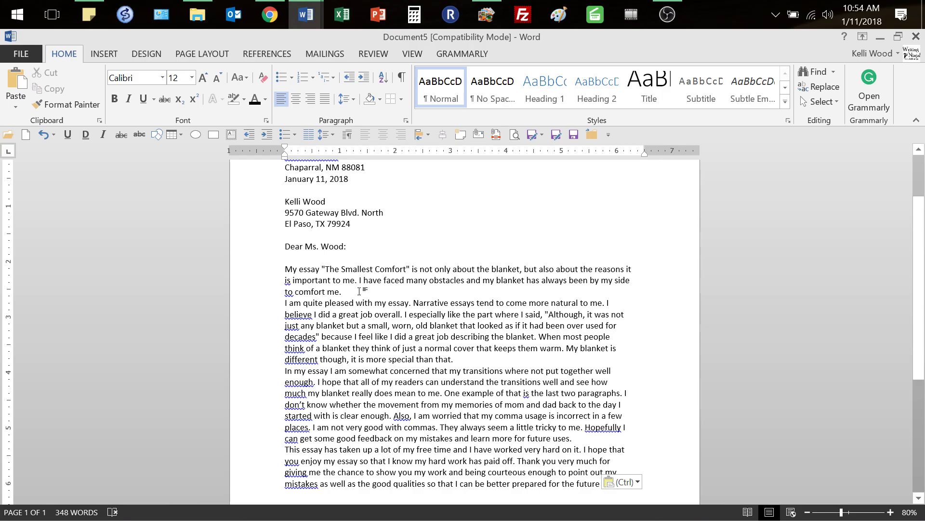
pyautogui.press('Return')
pyautogui.click(459, 371)
pyautogui.press('Return')
pyautogui.scroll(-2, 573, 381)
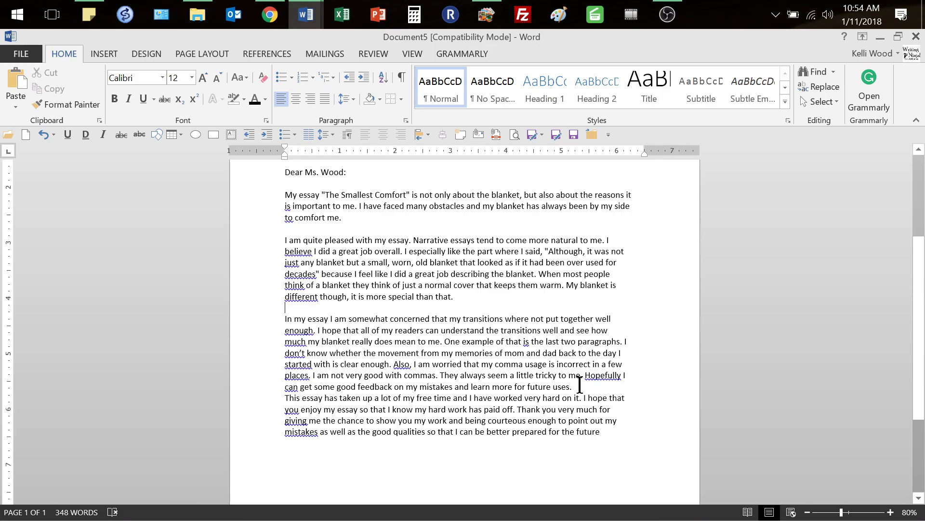
pyautogui.press('Return')
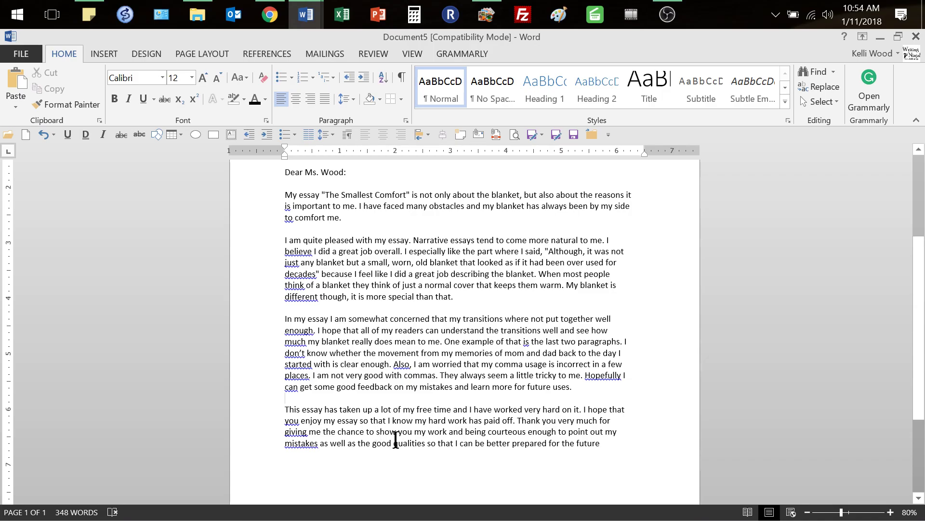
# End the last paragraph with a period, add 'Sincerely,' and a 'Your Name' signature line
pyautogui.click(620, 445)
pyautogui.write('.')
pyautogui.press('Return')
pyautogui.write('Sincerely,')
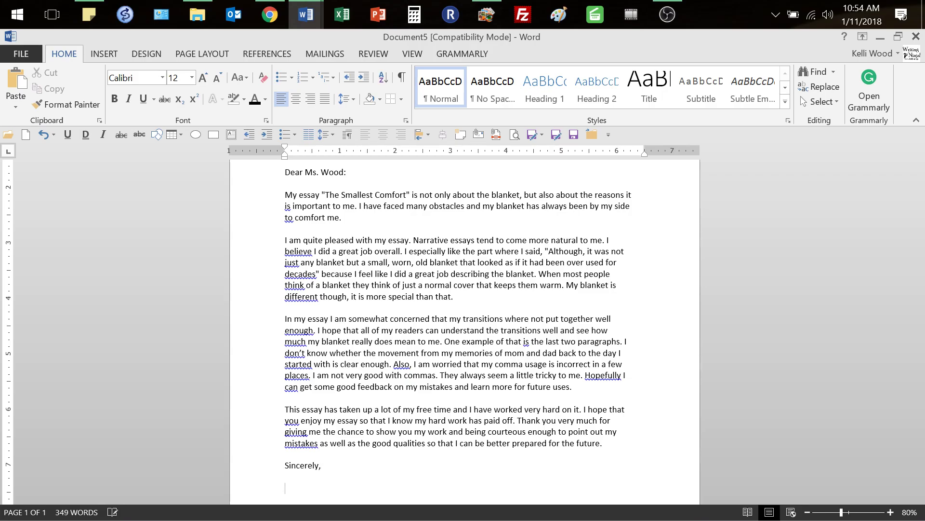
pyautogui.press('Return')
pyautogui.press('Return')
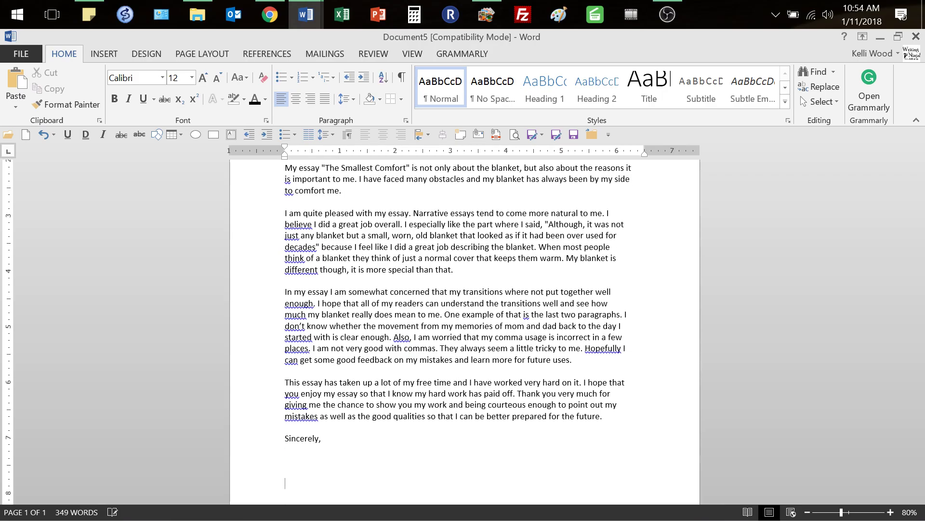
pyautogui.write('Your Name')
pyautogui.press('Up')
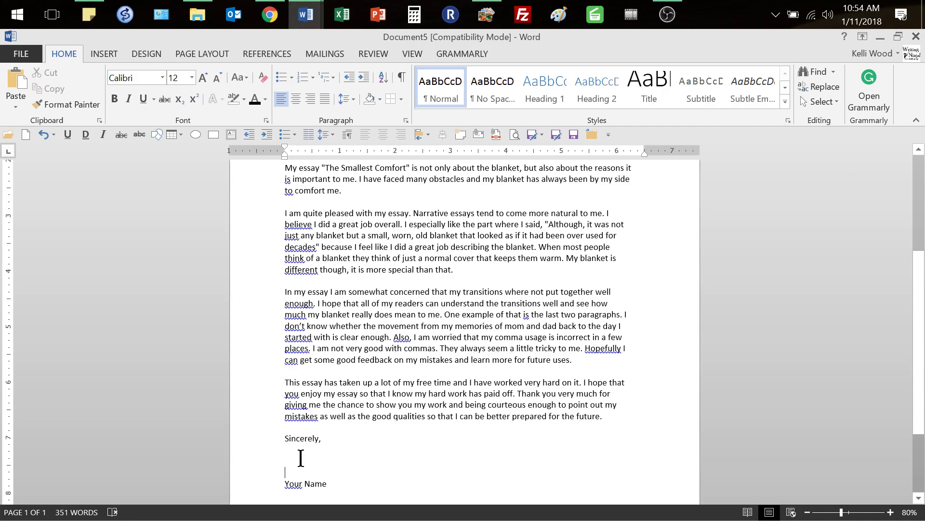
pyautogui.click(324, 461)
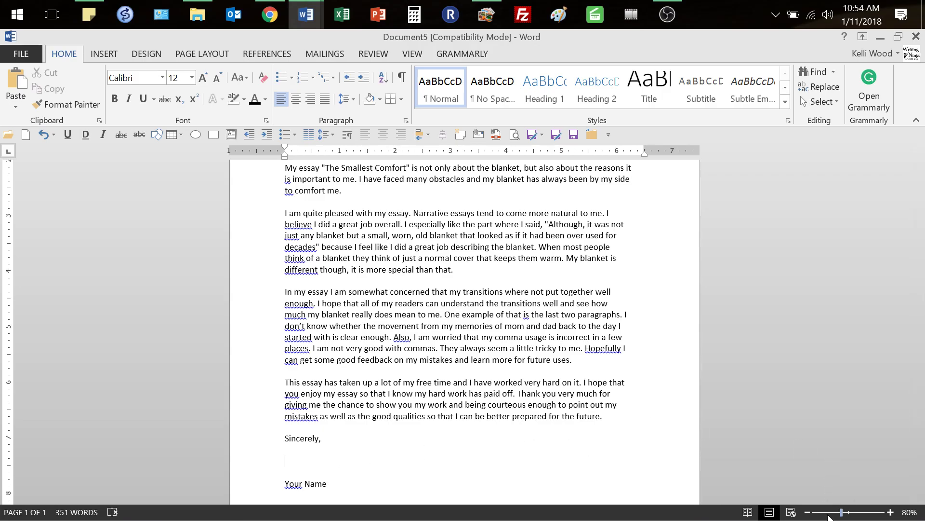
pyautogui.click(826, 512)
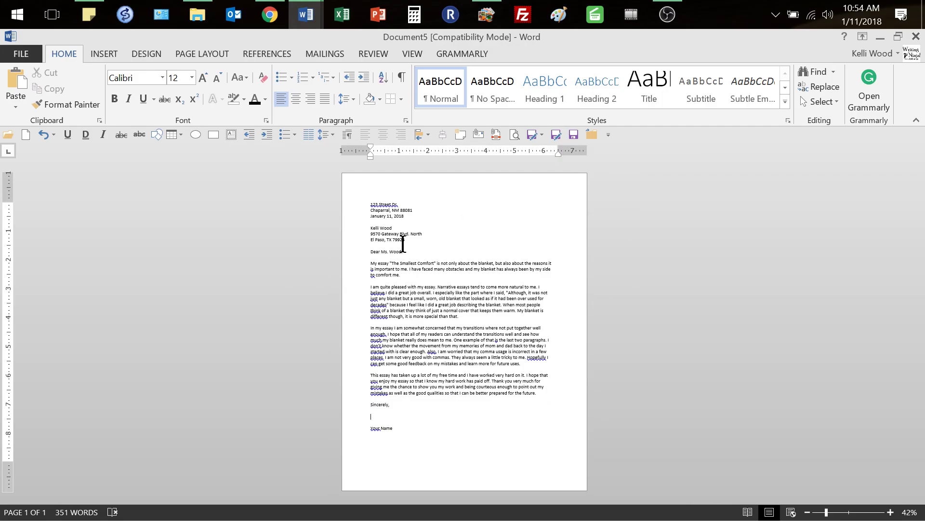
pyautogui.click(369, 204)
pyautogui.click(270, 15)
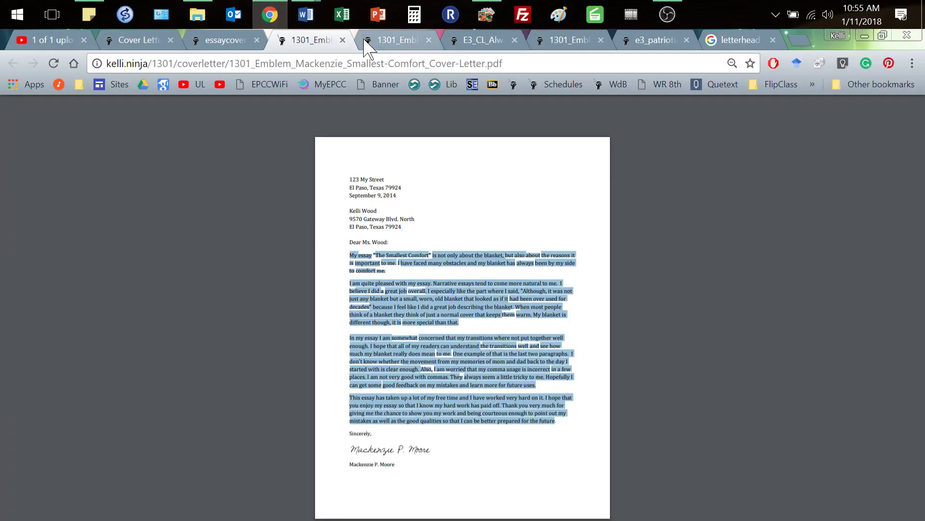
pyautogui.click(464, 270)
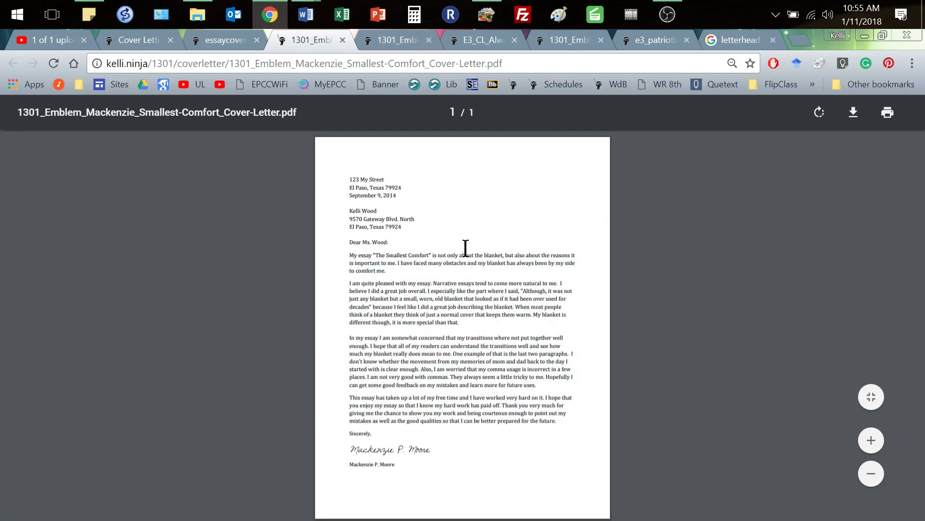
pyautogui.click(413, 40)
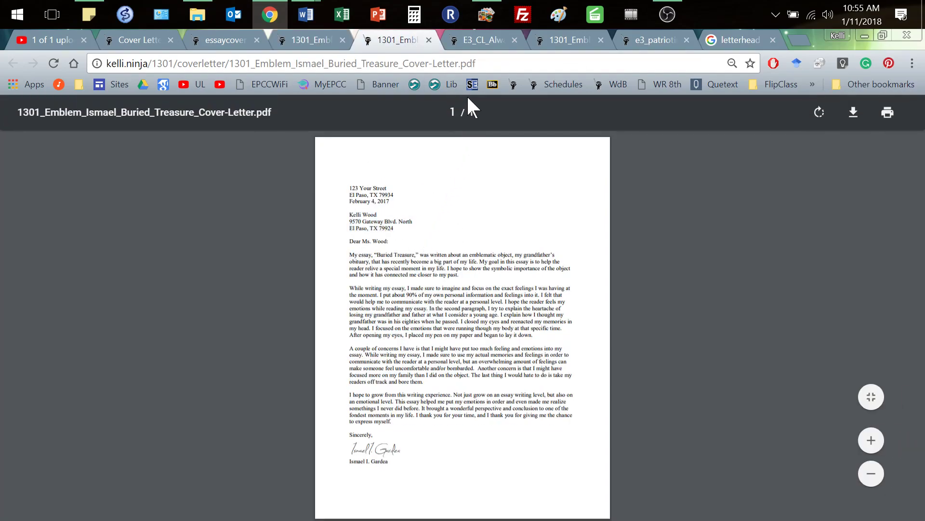
pyautogui.click(470, 39)
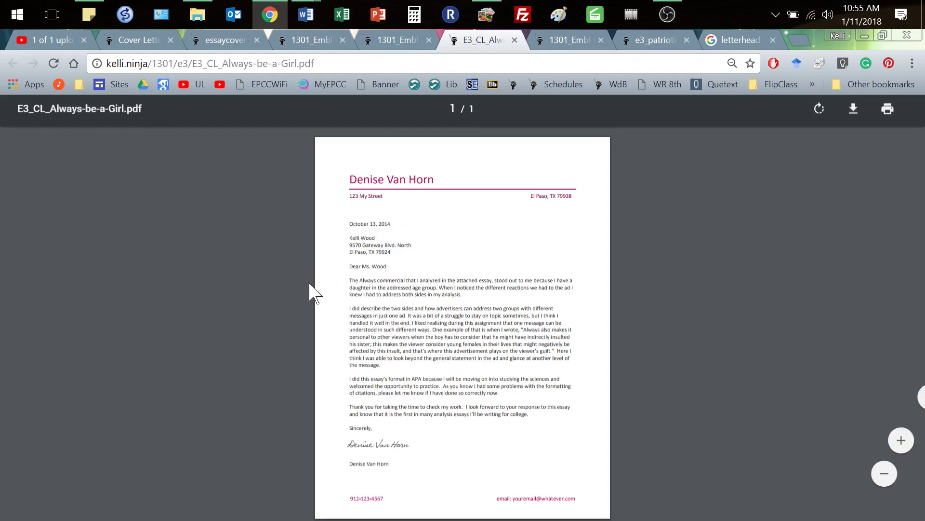
pyautogui.moveTo(306, 14)
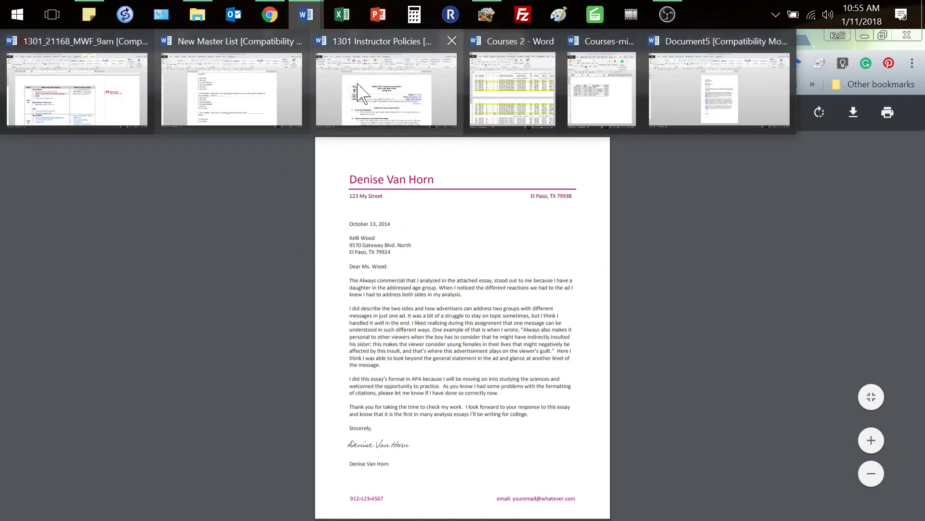
pyautogui.click(744, 127)
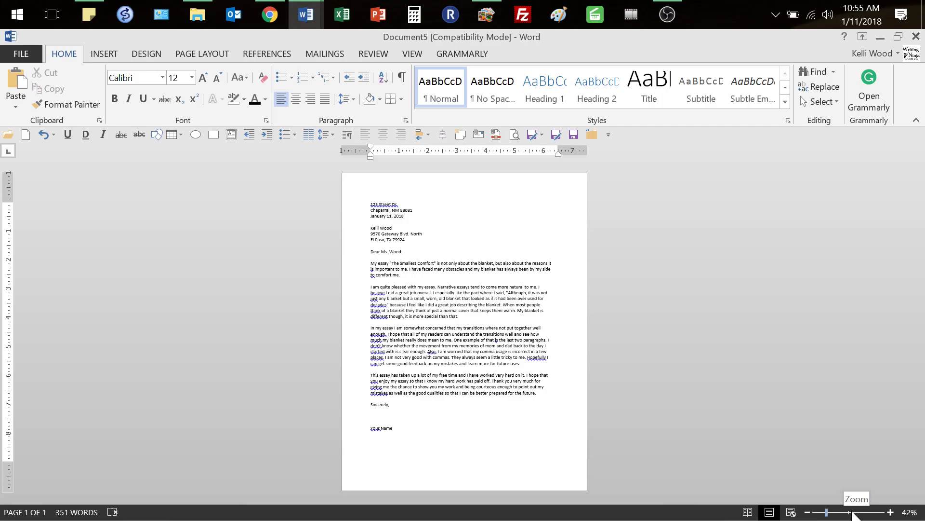
# Insert two blank lines above the return address, then bring up the sample cover letters in Chrome
pyautogui.click(852, 511)
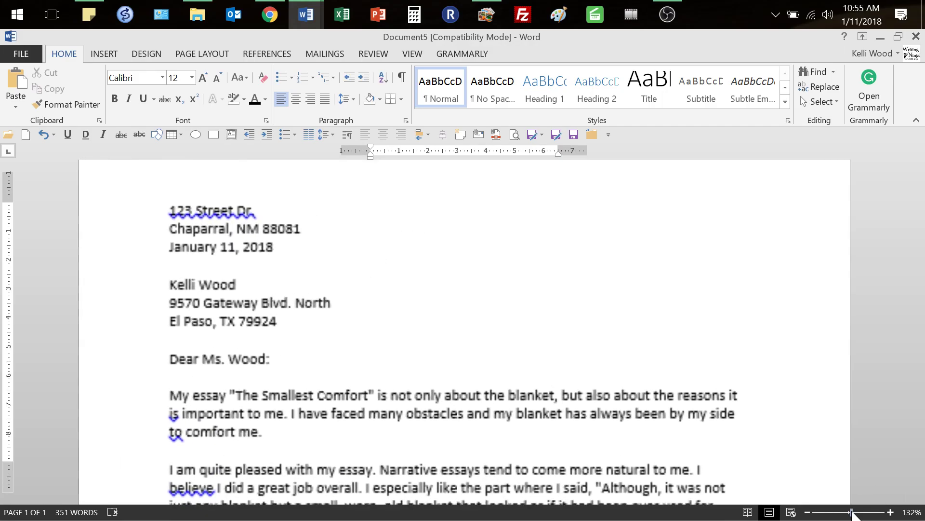
pyautogui.moveTo(852, 514); pyautogui.dragTo(827, 514)
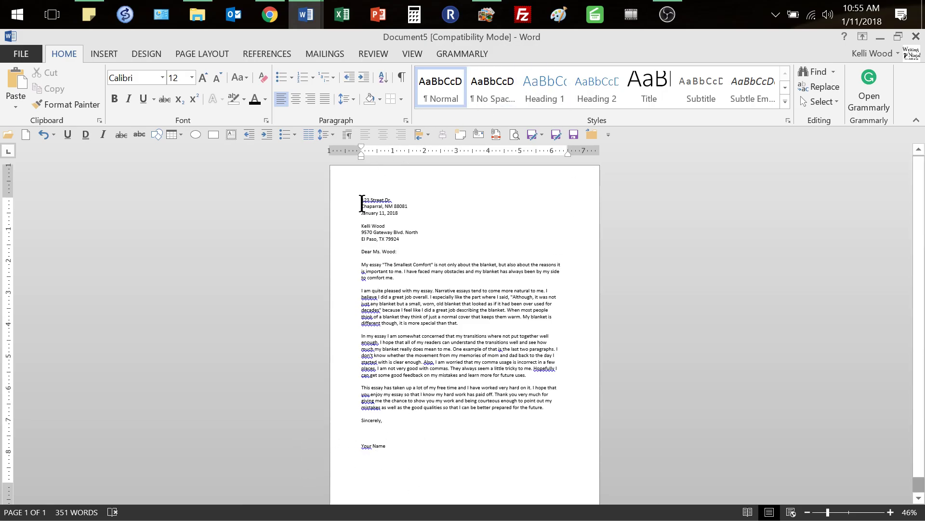
pyautogui.press('Return')
pyautogui.press('Return')
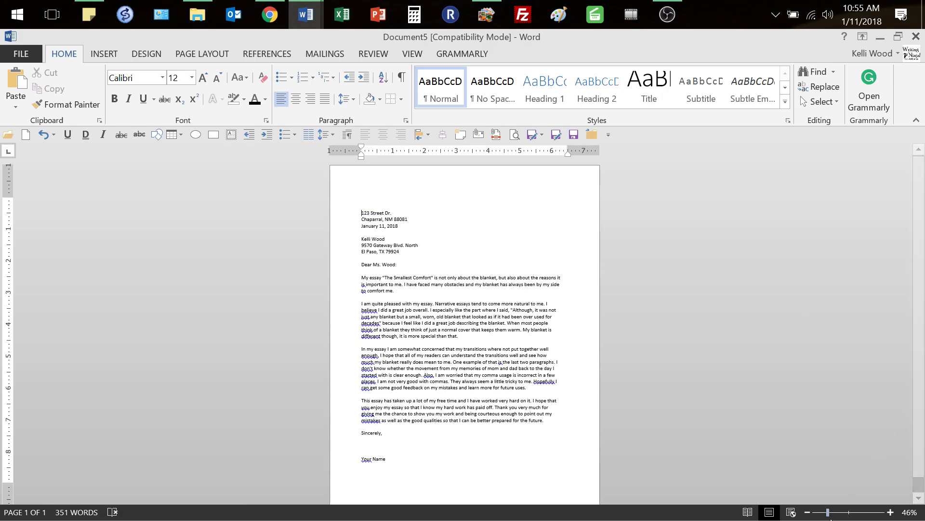
pyautogui.click(808, 512)
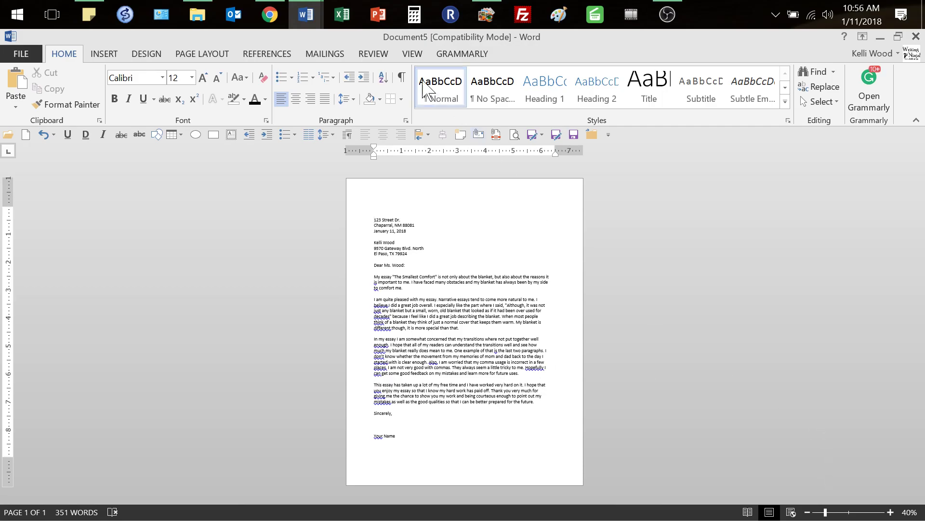
pyautogui.click(270, 14)
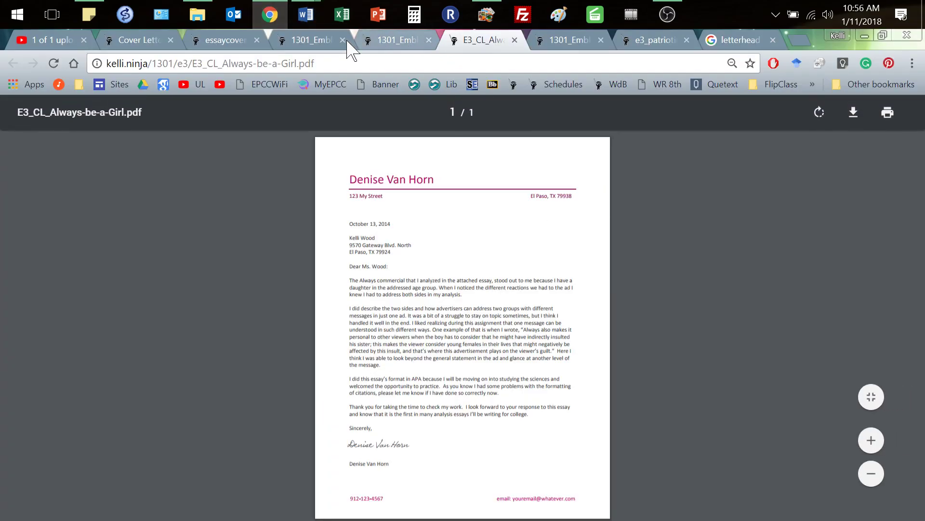
# Browse the Smallest Comfort, Always Be a Girl, A Drift in Time and Patriotic Ideology samples, then reopen Document5
pyautogui.click(304, 40)
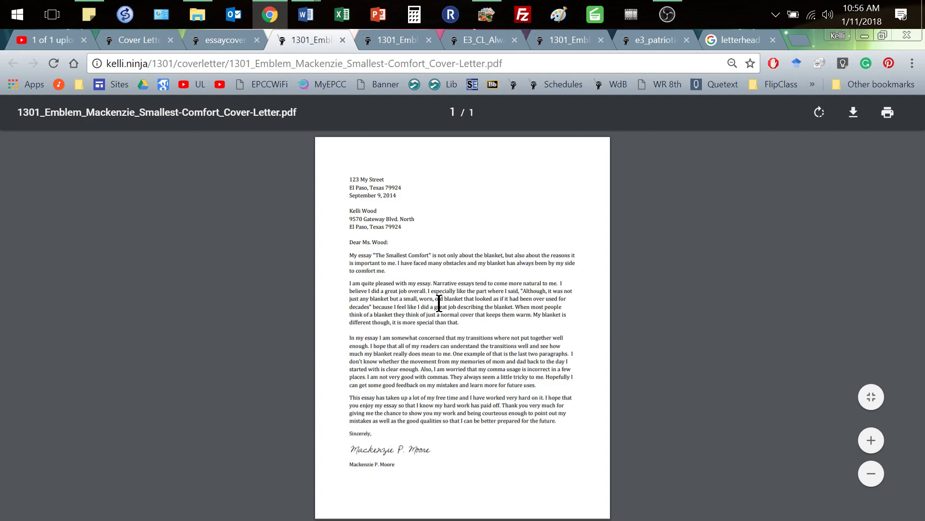
pyautogui.click(497, 46)
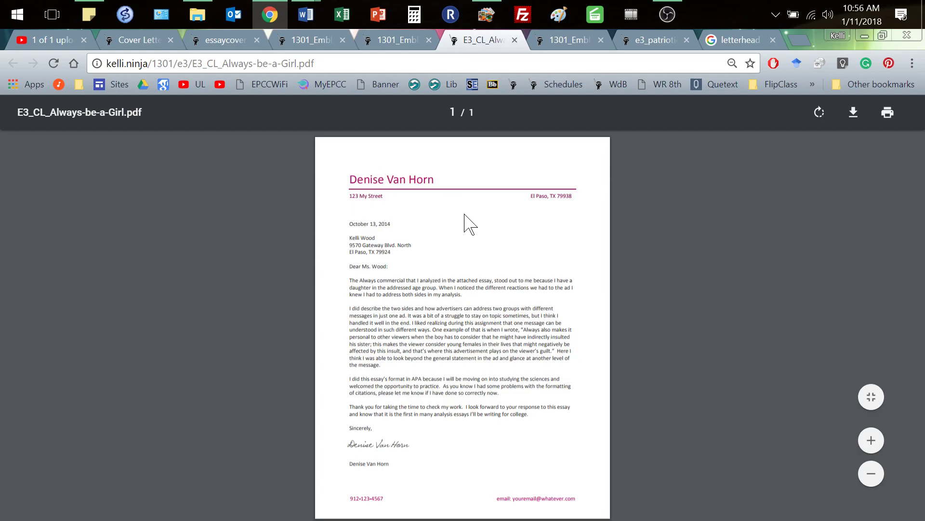
pyautogui.click(561, 41)
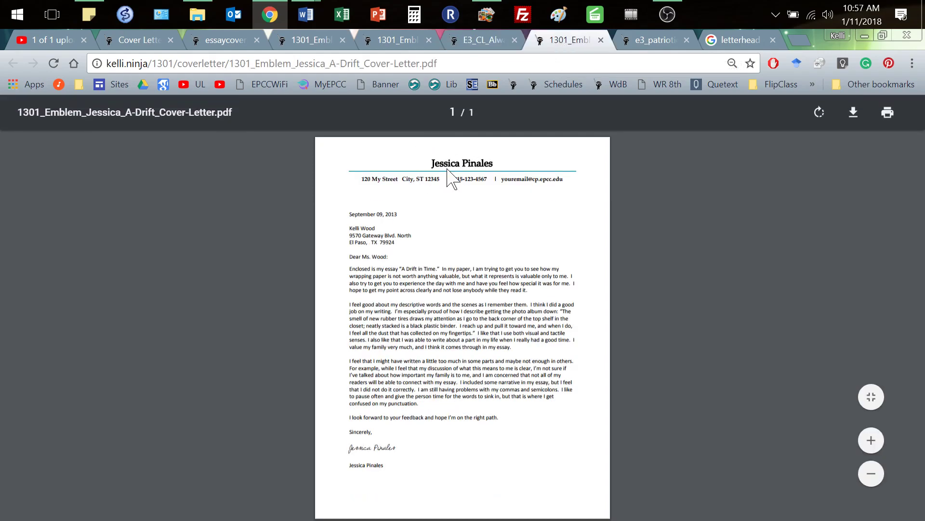
pyautogui.click(660, 43)
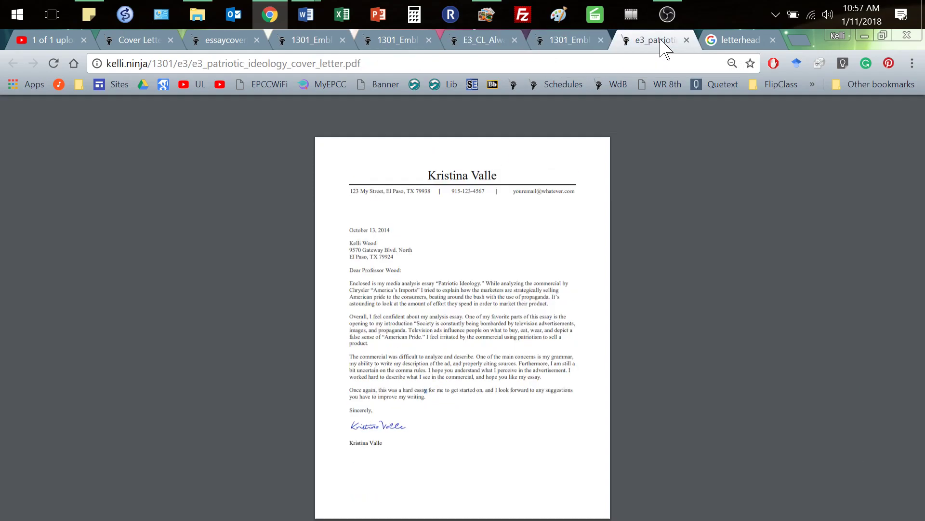
pyautogui.click(143, 42)
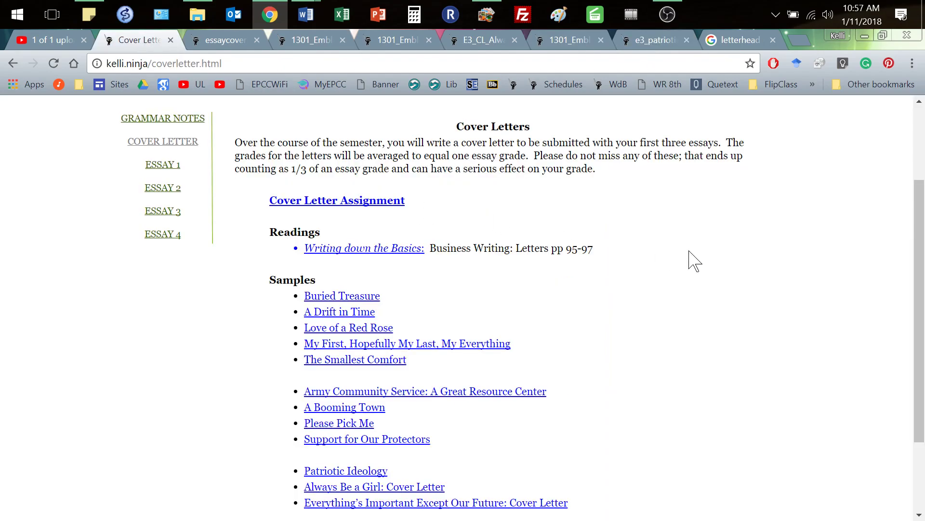
pyautogui.click(652, 42)
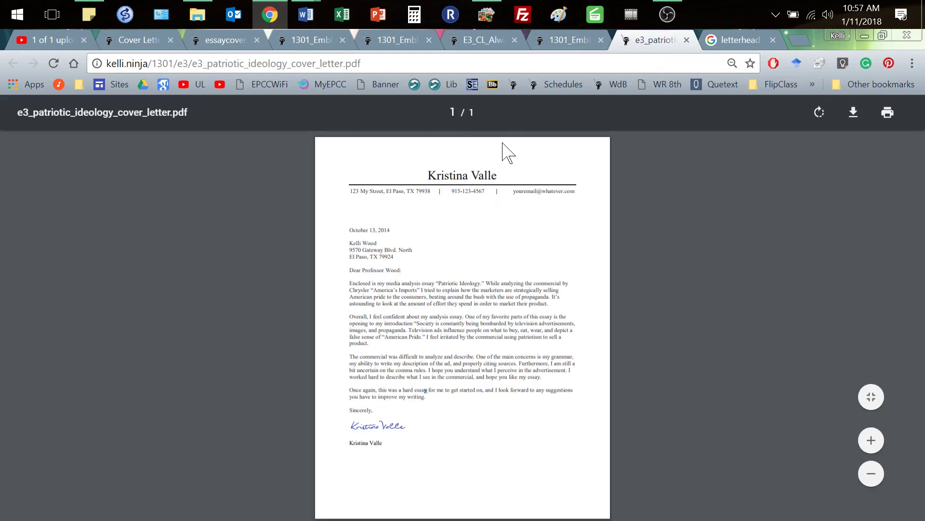
pyautogui.moveTo(299, 13)
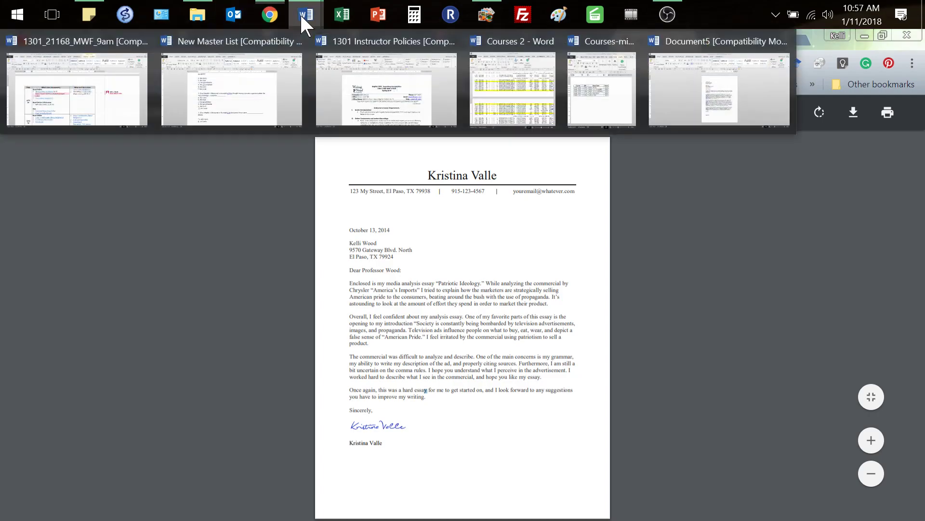
pyautogui.click(718, 103)
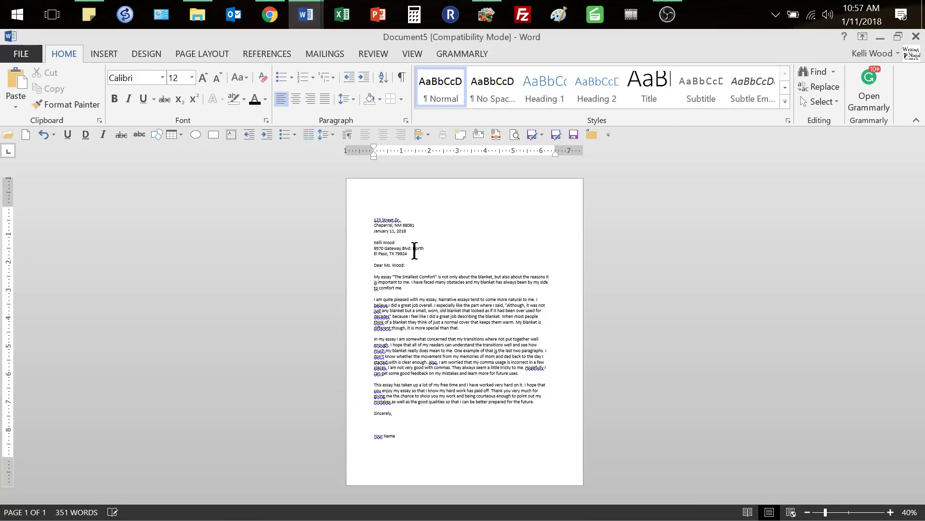
# Cut the two return address lines from the body and paste them into the header below Your Name
pyautogui.moveTo(416, 223); pyautogui.dragTo(362, 221)
pyautogui.hotkey('ctrl', 'c')
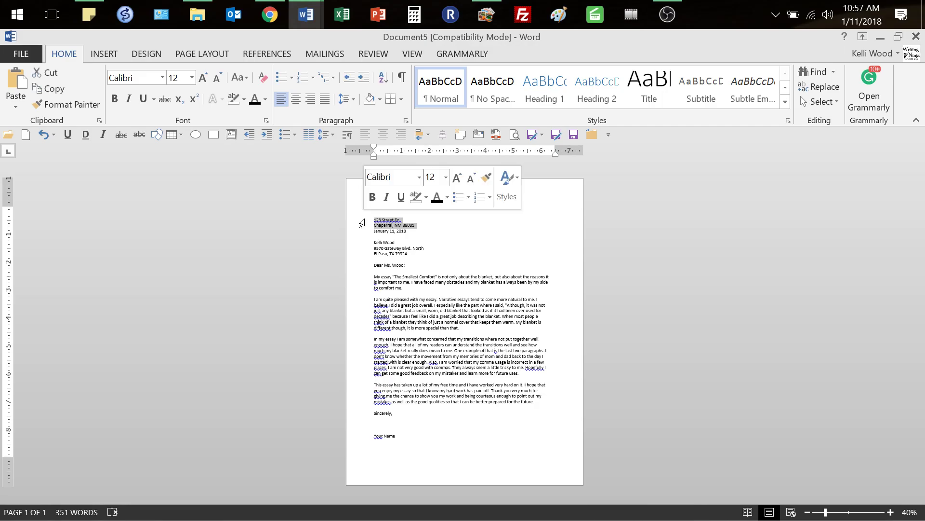
pyautogui.press('Delete')
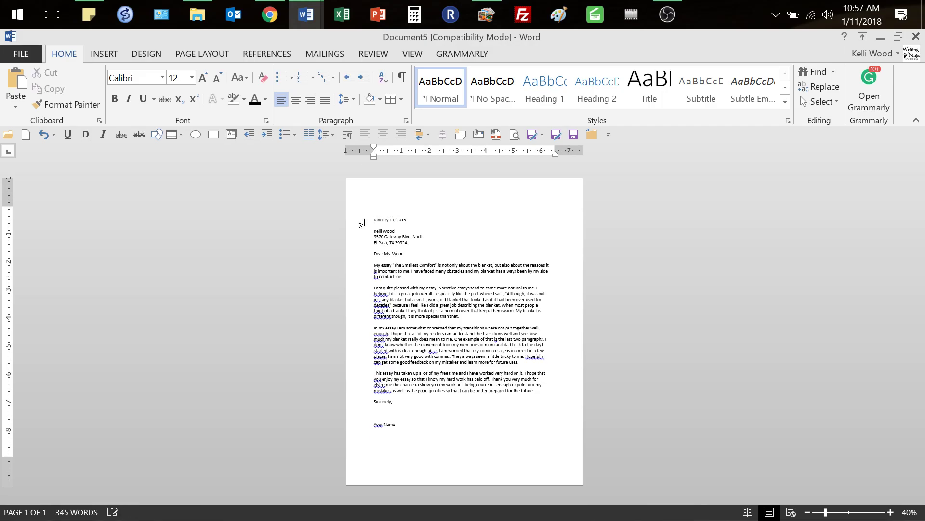
pyautogui.doubleClick(431, 193)
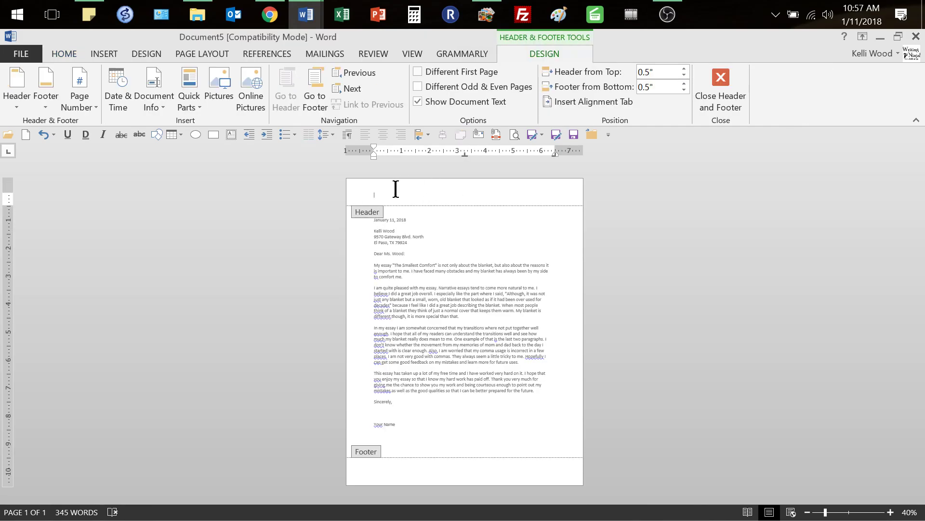
pyautogui.hotkey('ctrl', 'v')
pyautogui.press('Return')
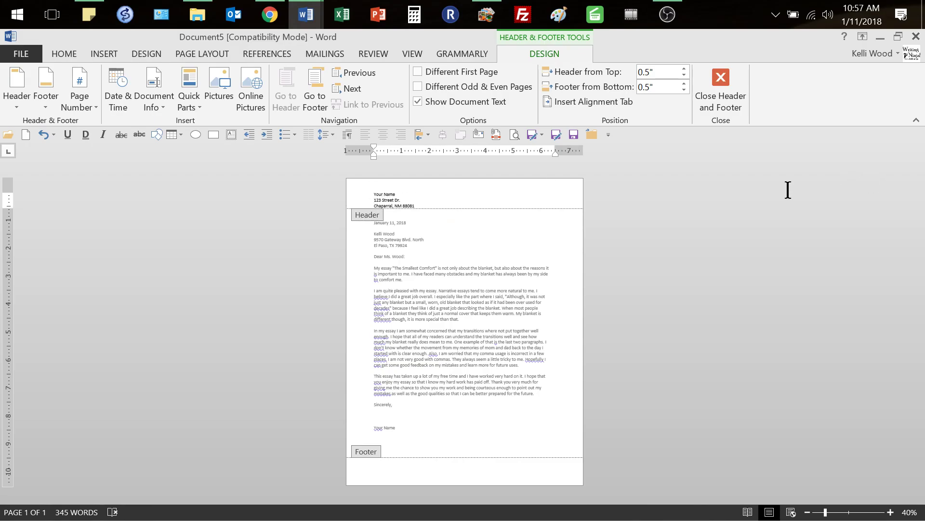
# Set the header's Your Name line to PenultimateLight at 28 pt
pyautogui.tripleClick(387, 190)
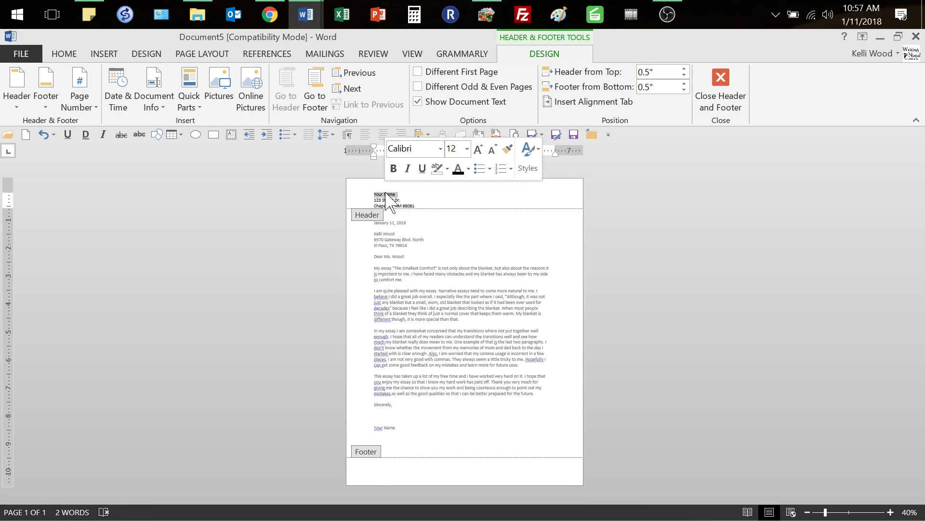
pyautogui.click(440, 149)
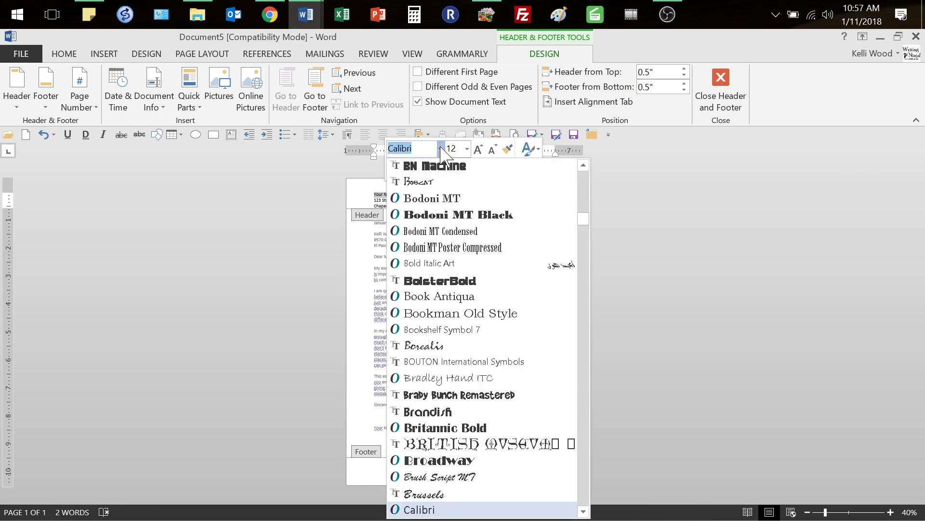
pyautogui.moveTo(584, 219); pyautogui.dragTo(583, 181)
pyautogui.click(468, 234)
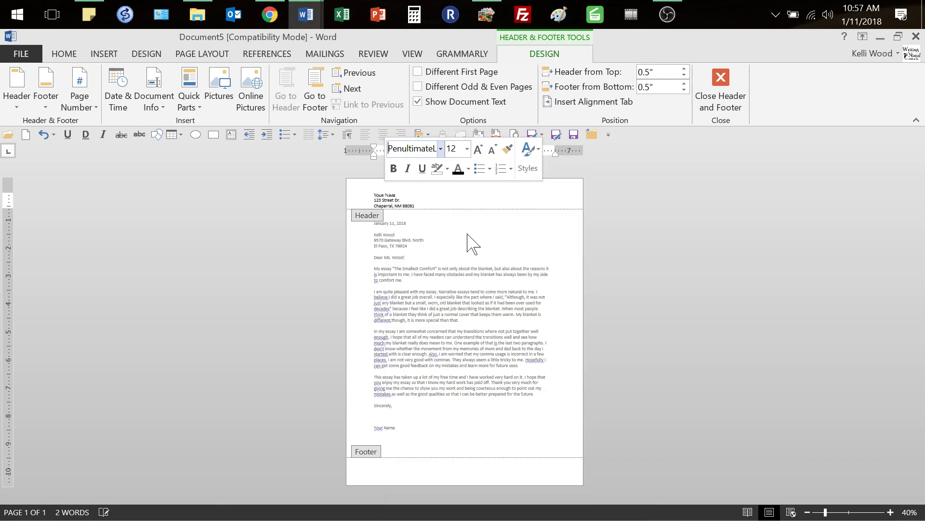
pyautogui.click(467, 149)
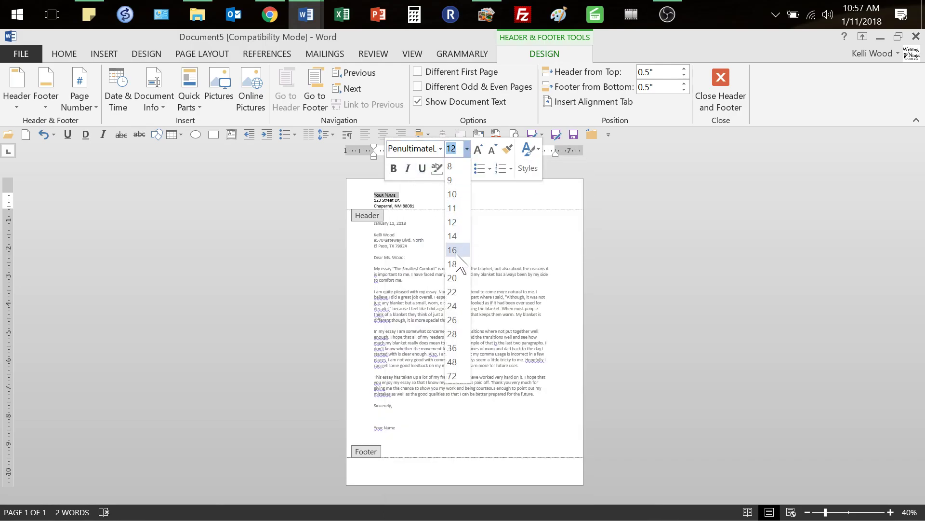
pyautogui.click(458, 333)
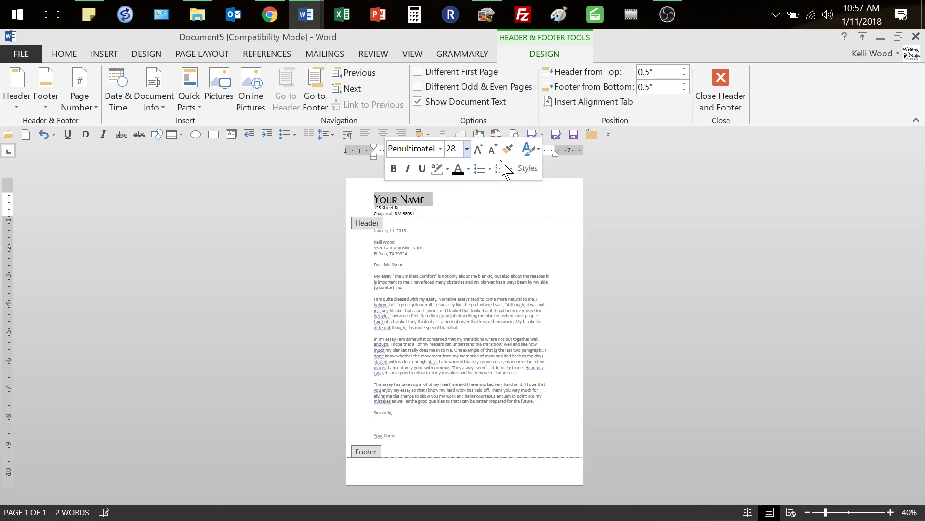
pyautogui.click(415, 210)
# Apply PenultimateLight to both header address lines and close the header
pyautogui.moveTo(419, 213); pyautogui.dragTo(363, 210)
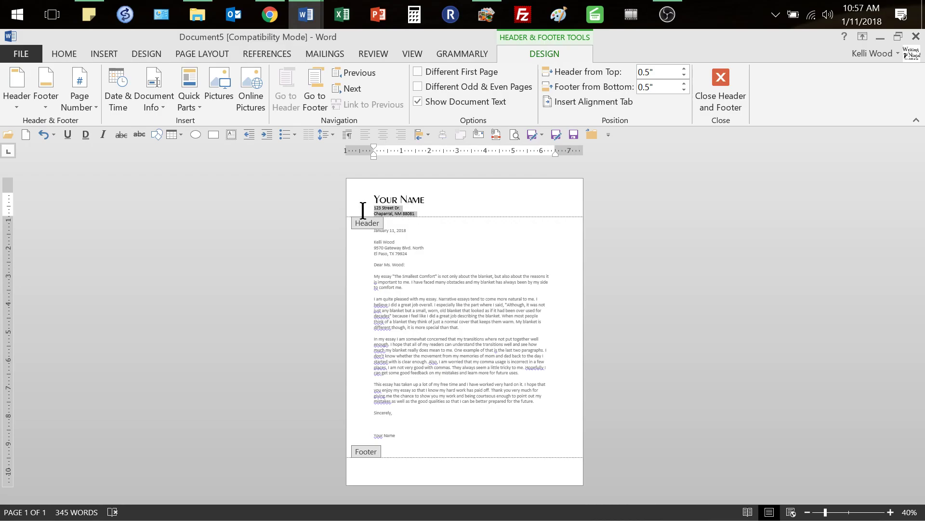
pyautogui.click(414, 168)
pyautogui.moveTo(561, 241); pyautogui.dragTo(560, 189)
pyautogui.click(425, 252)
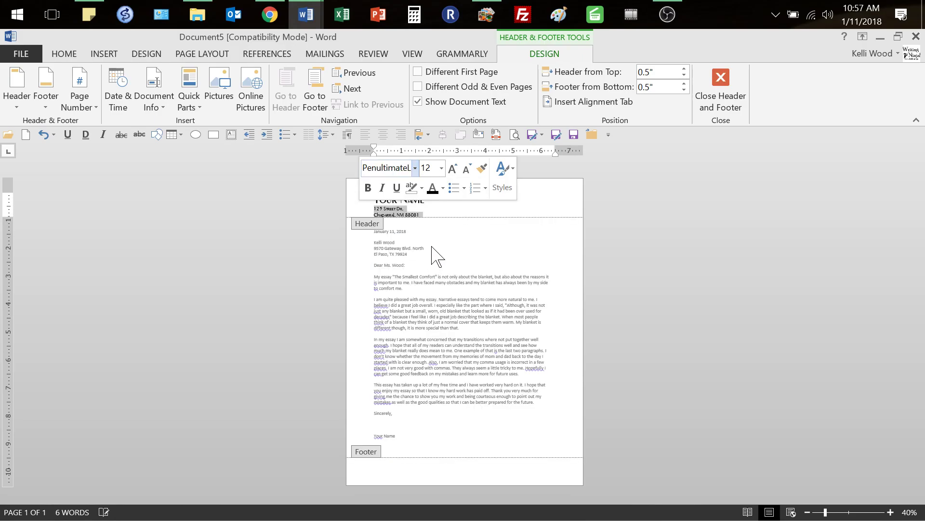
pyautogui.click(439, 216)
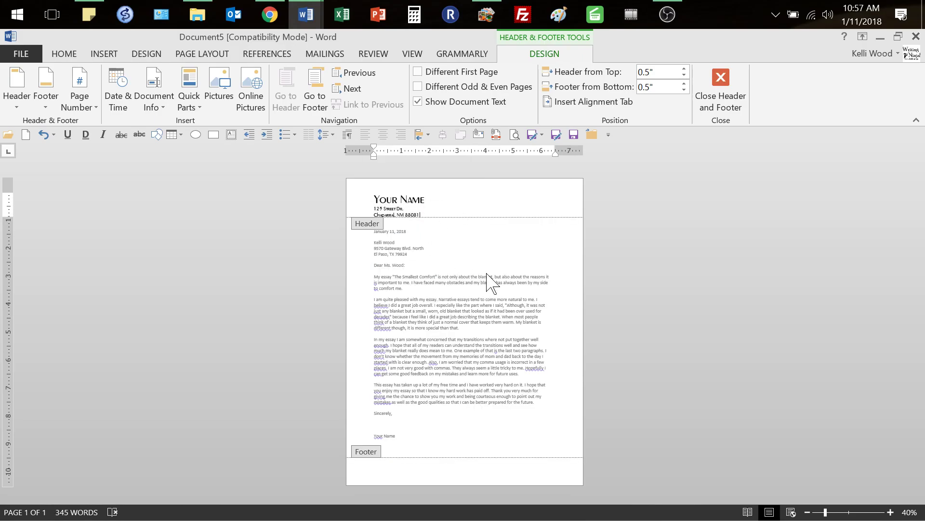
pyautogui.doubleClick(487, 272)
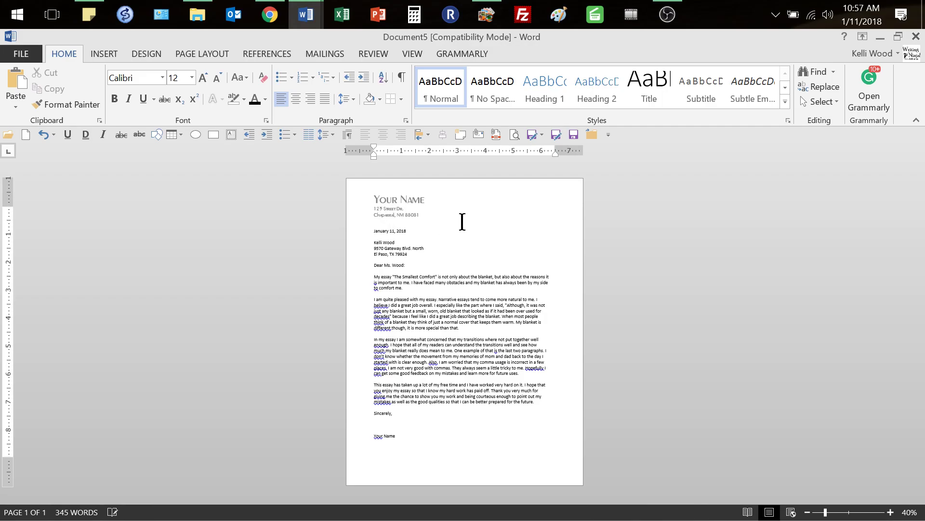
# Reopen the header and join the city, state and ZIP line onto the street line
pyautogui.click(424, 219)
pyautogui.doubleClick(423, 215)
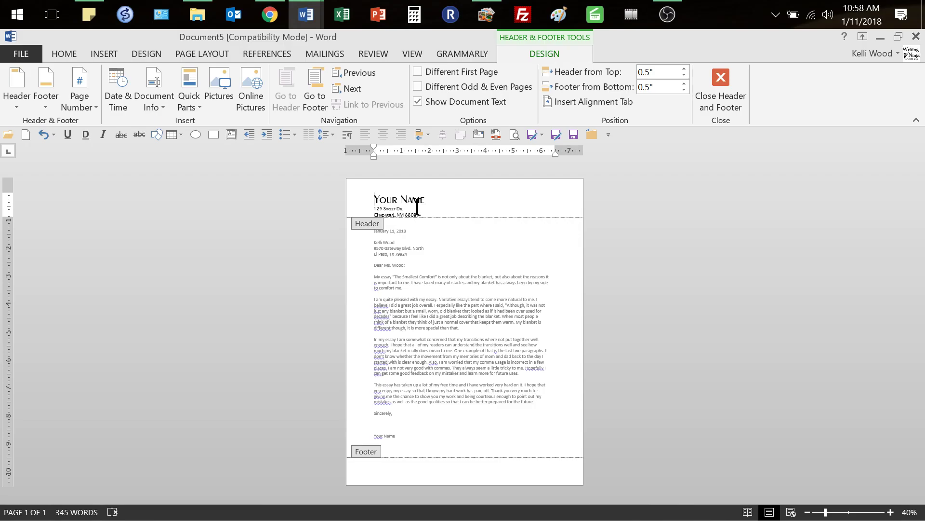
pyautogui.rightClick(414, 205)
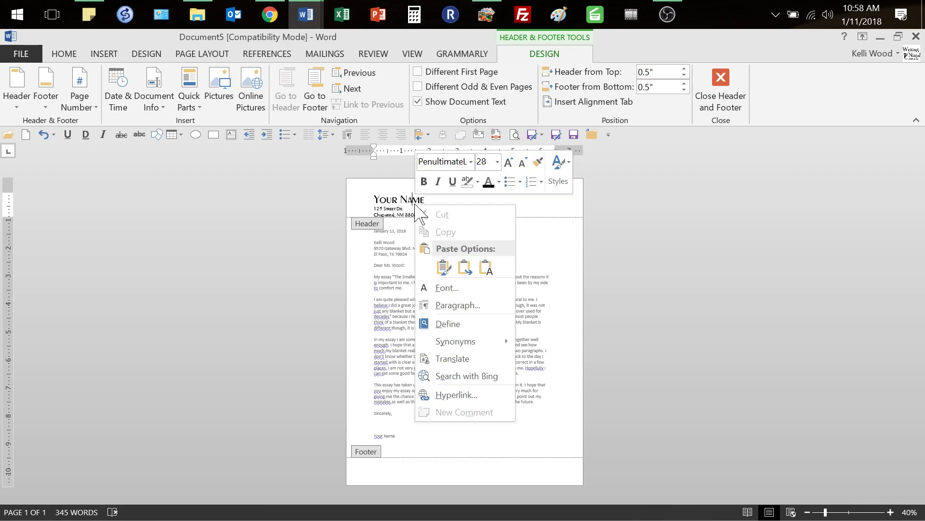
pyautogui.click(413, 206)
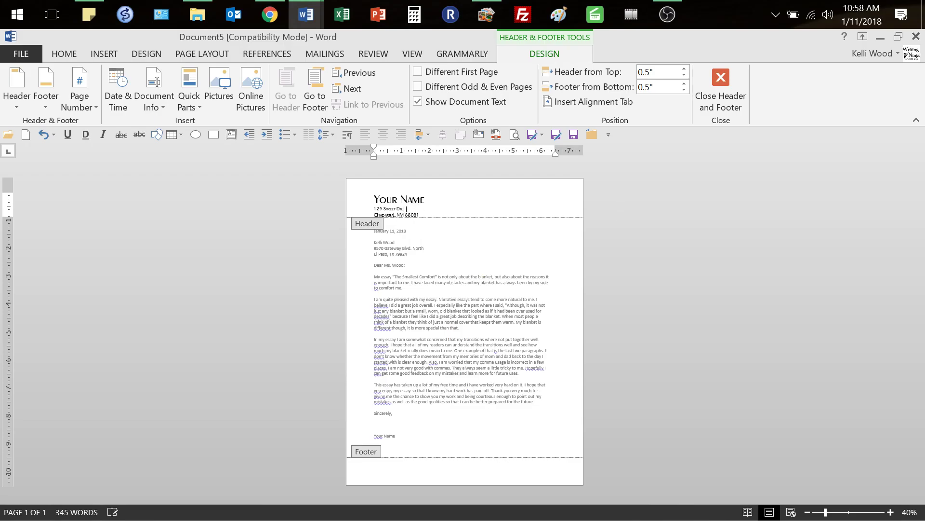
pyautogui.press('Delete')
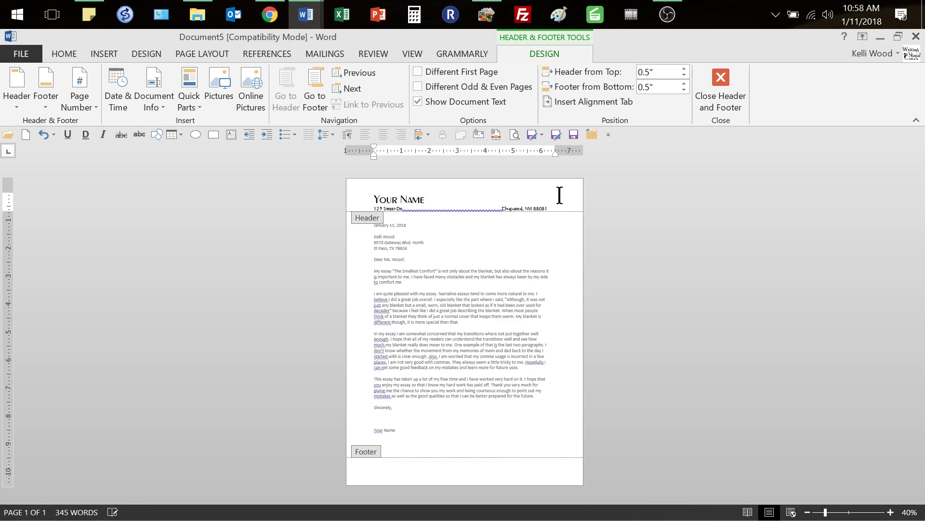
# Center the header address line and pull 88081 back onto the same line
pyautogui.tripleClick(453, 207)
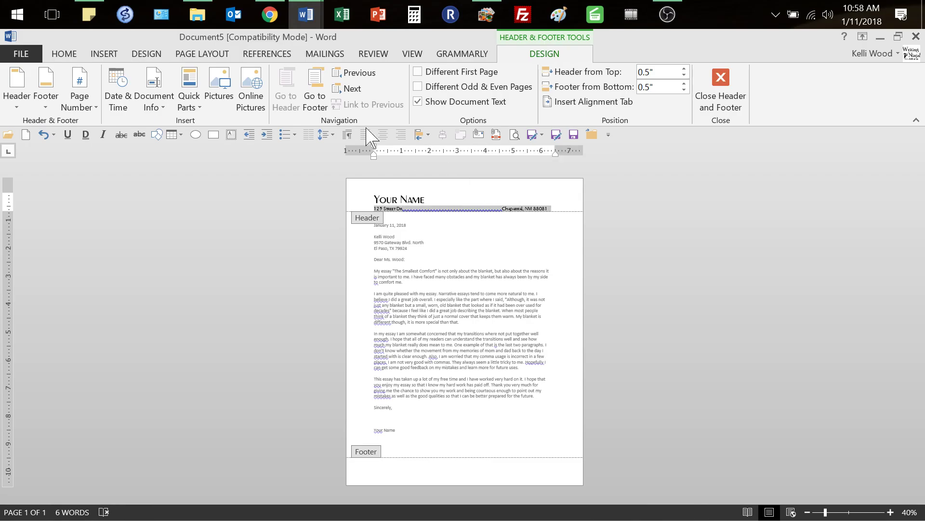
pyautogui.click(65, 53)
pyautogui.click(297, 99)
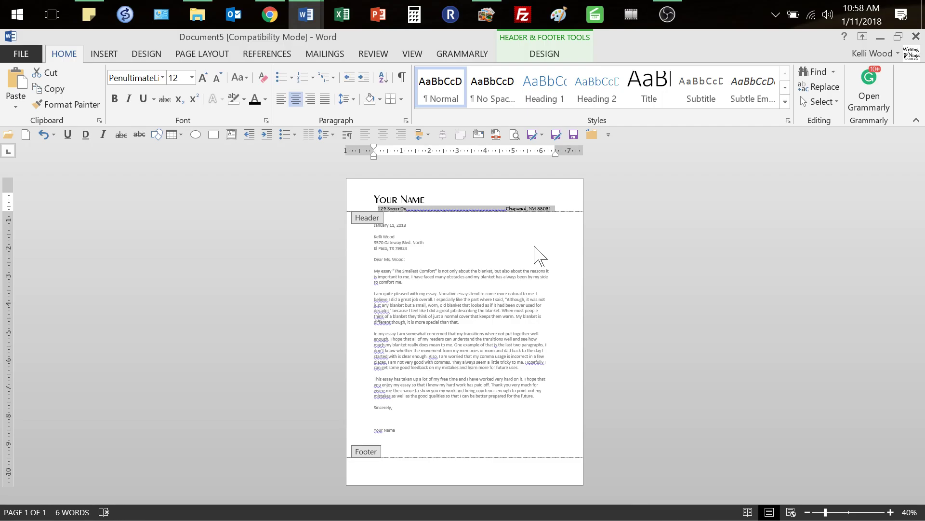
pyautogui.click(433, 208)
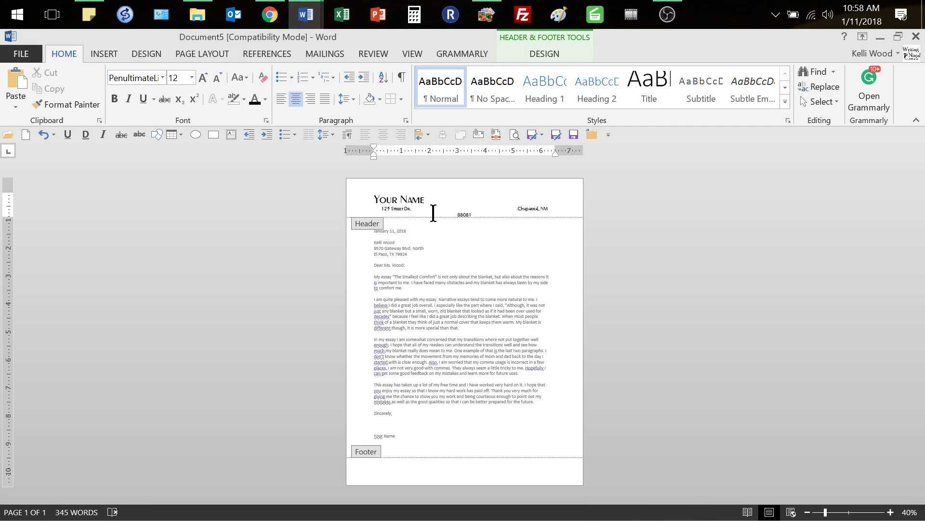
pyautogui.press('BackSpace')
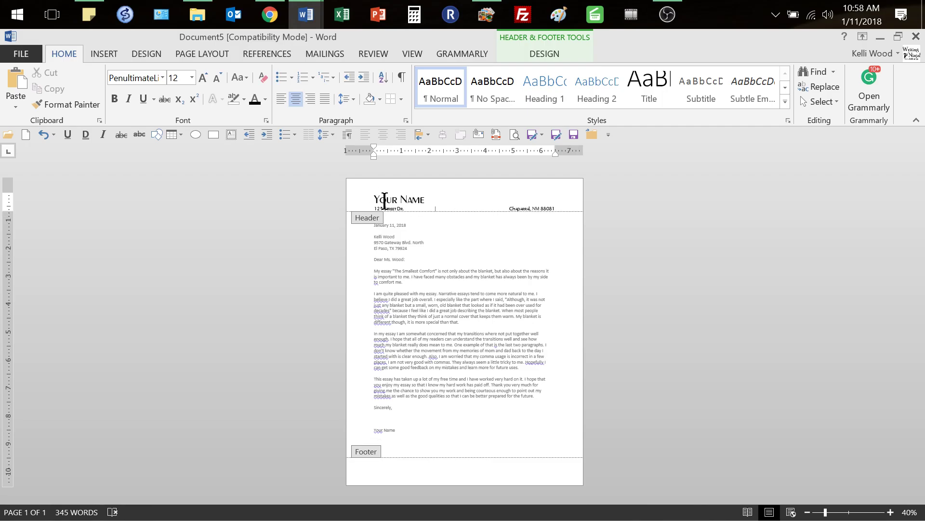
pyautogui.click(388, 200)
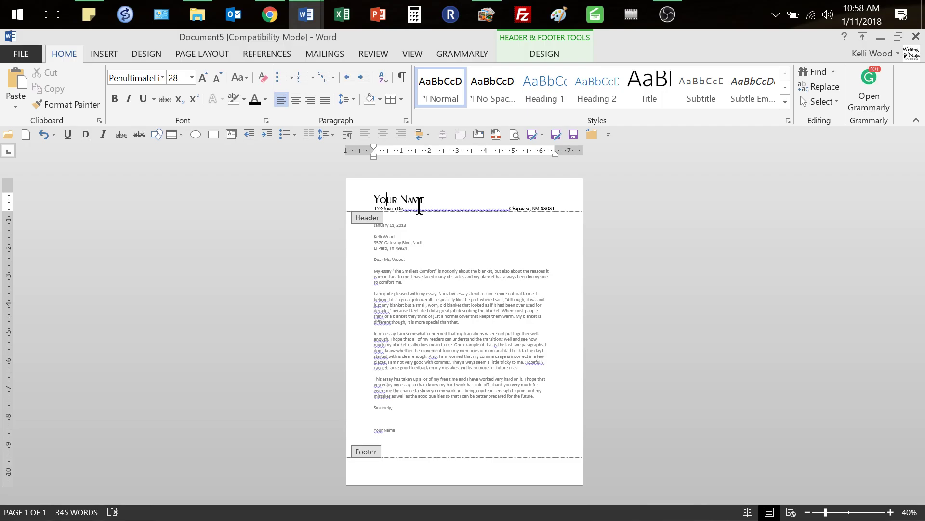
pyautogui.click(401, 99)
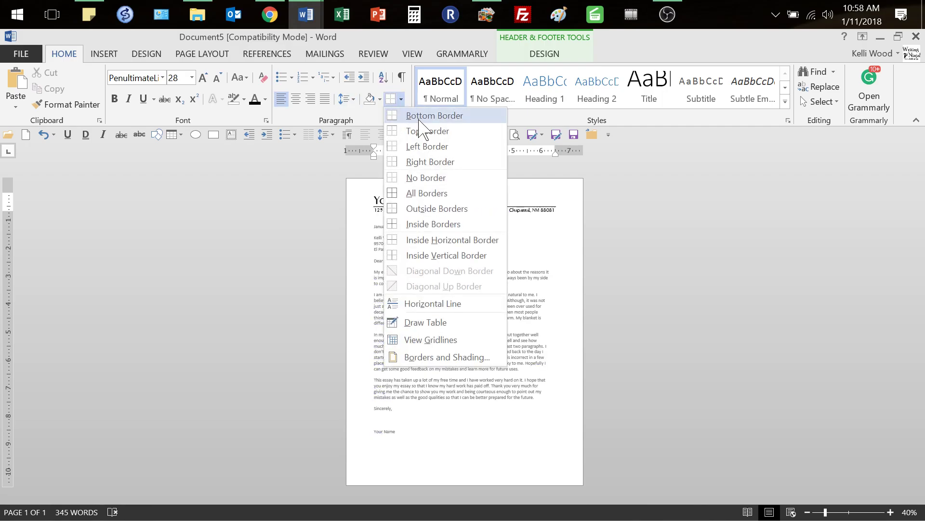
# Add a bottom border under Your Name and check it in Print Preview
pyautogui.click(419, 120)
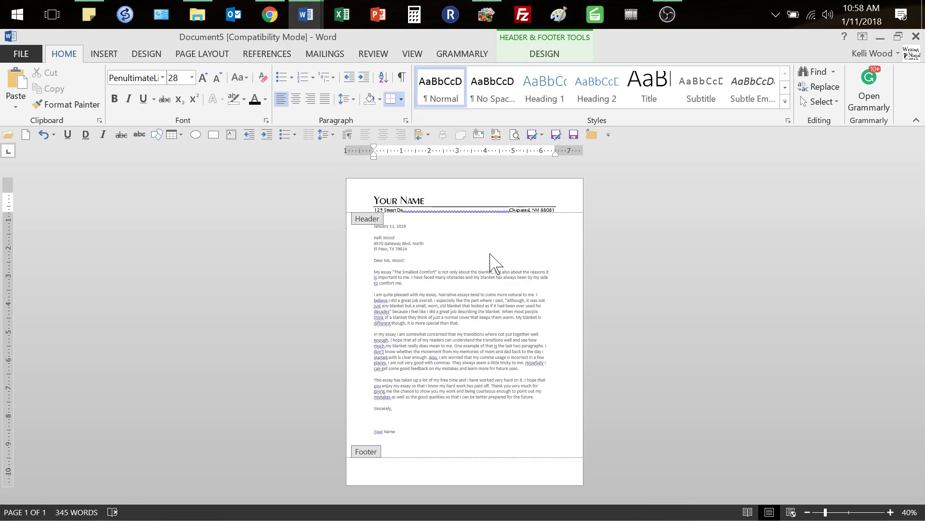
pyautogui.doubleClick(454, 327)
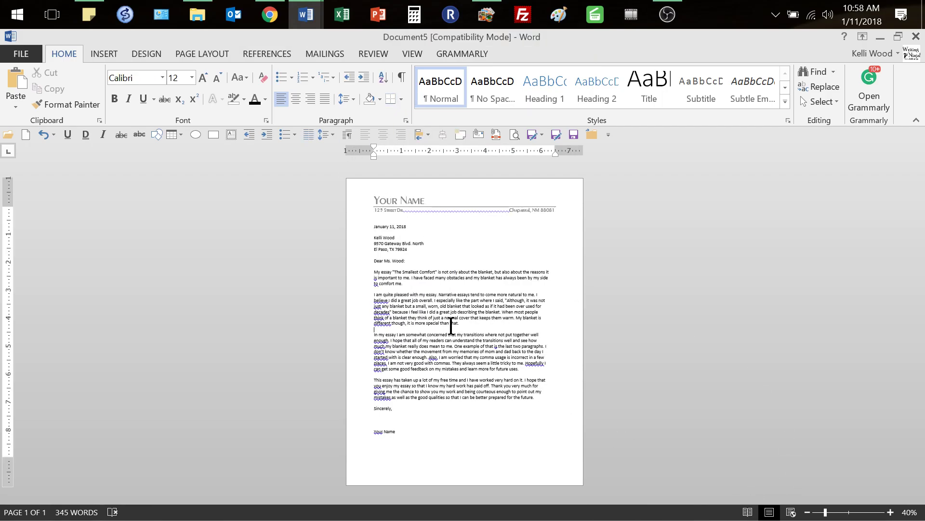
pyautogui.click(514, 135)
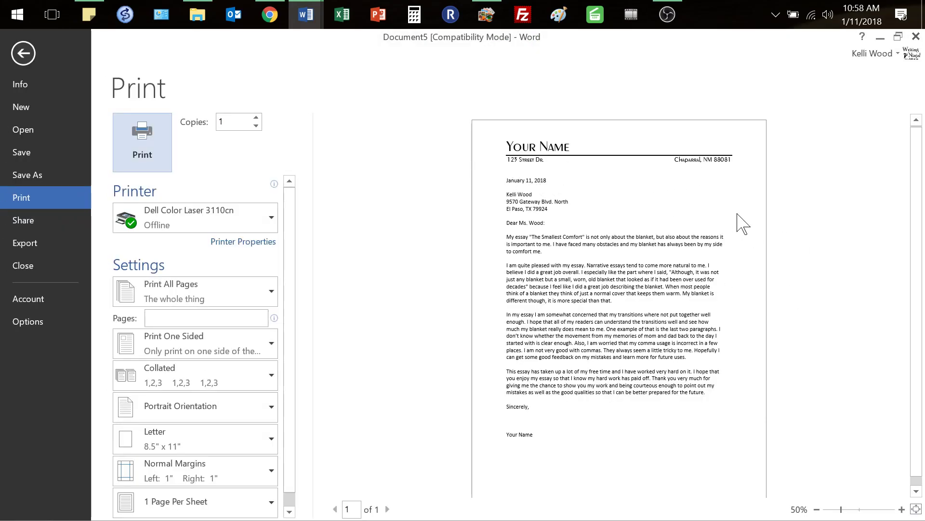
pyautogui.click(23, 53)
# Remove the name's border, add a bottom border under the address line, and preview again
pyautogui.doubleClick(430, 200)
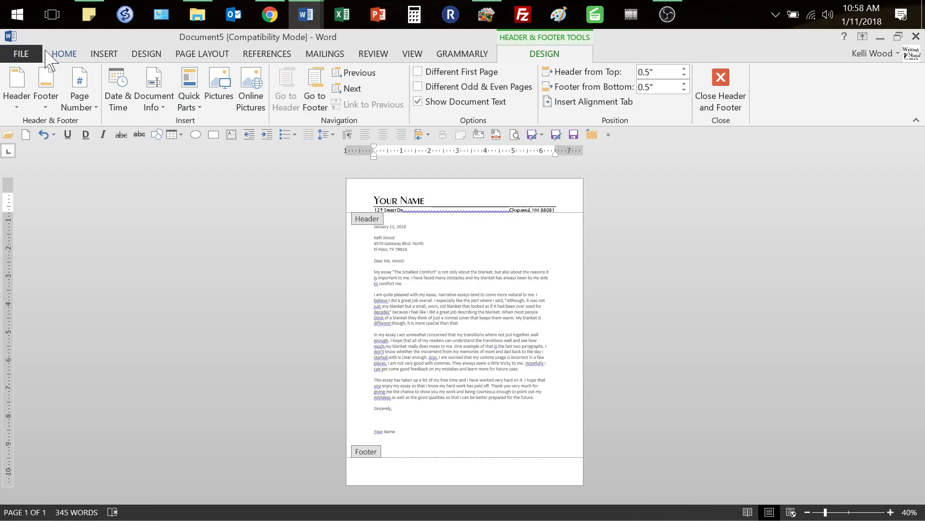
pyautogui.click(63, 54)
pyautogui.click(401, 99)
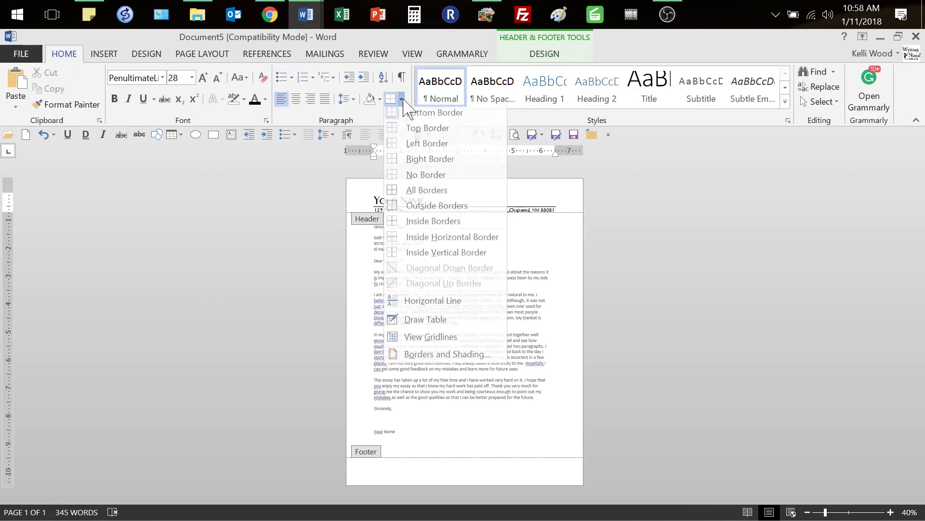
pyautogui.click(419, 177)
pyautogui.click(425, 208)
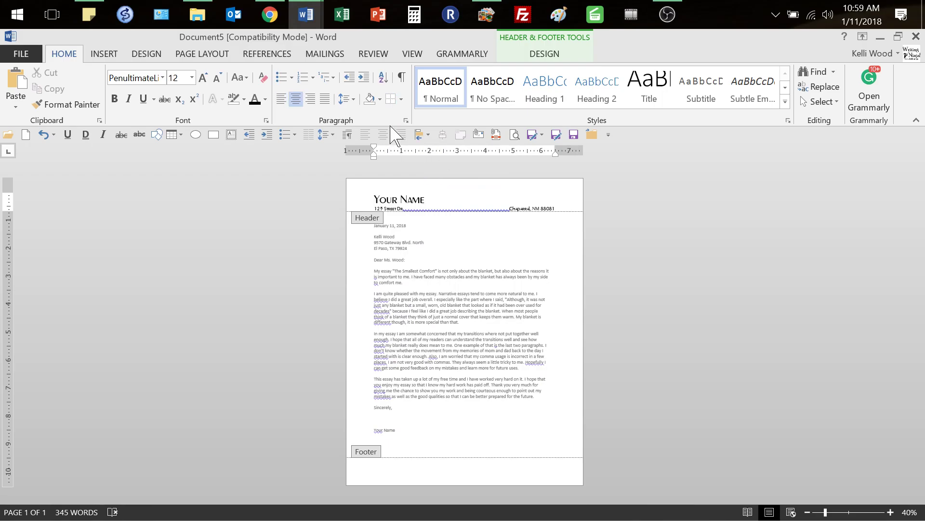
pyautogui.click(401, 99)
pyautogui.click(410, 115)
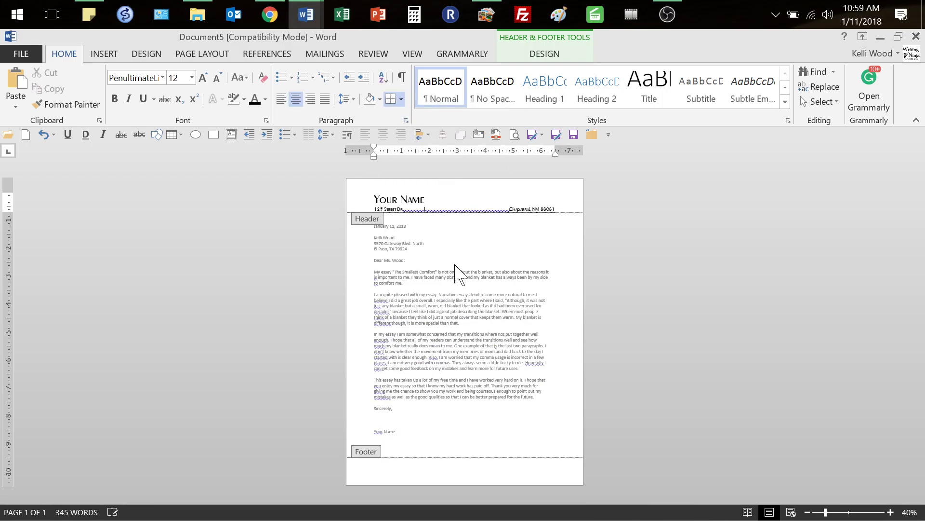
pyautogui.doubleClick(472, 270)
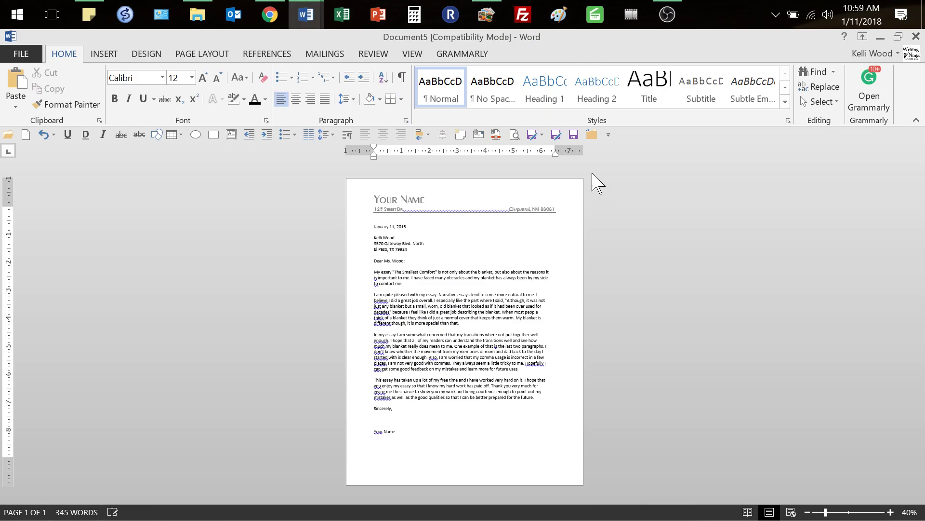
pyautogui.click(513, 135)
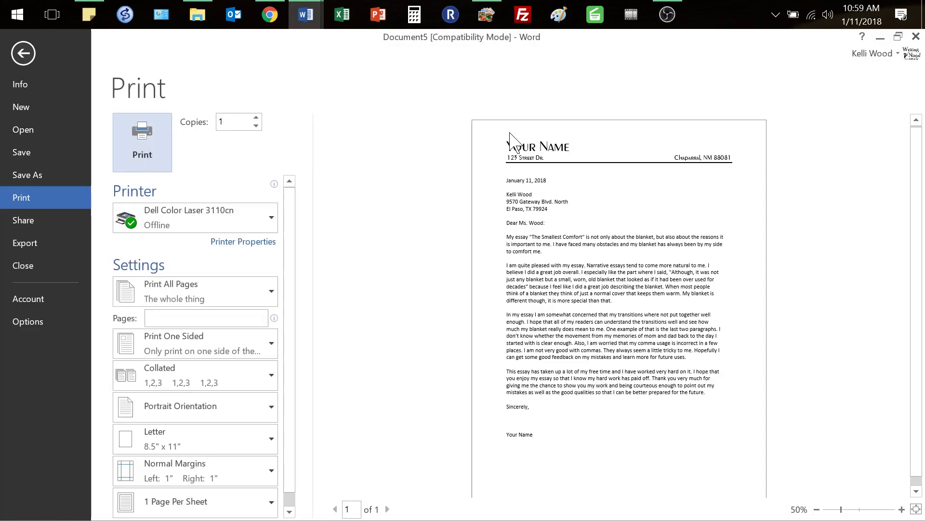
pyautogui.click(23, 55)
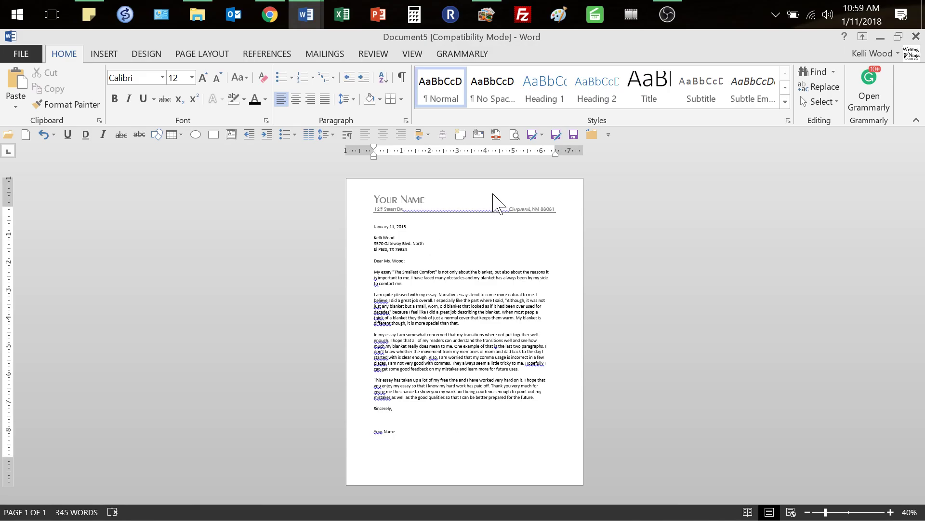
pyautogui.doubleClick(486, 206)
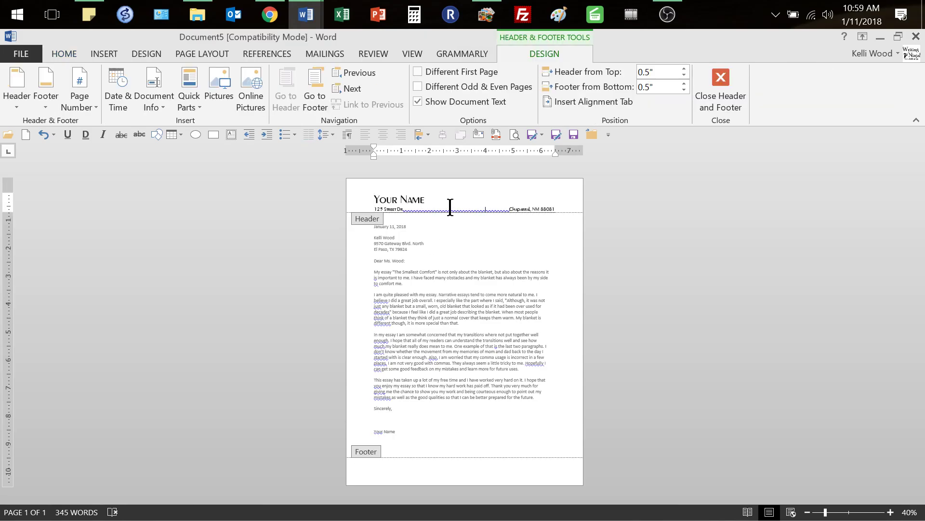
# Copy the header address line into the footer, removing the empty line below it
pyautogui.moveTo(375, 207); pyautogui.dragTo(566, 217)
pyautogui.hotkey('ctrl', 'c')
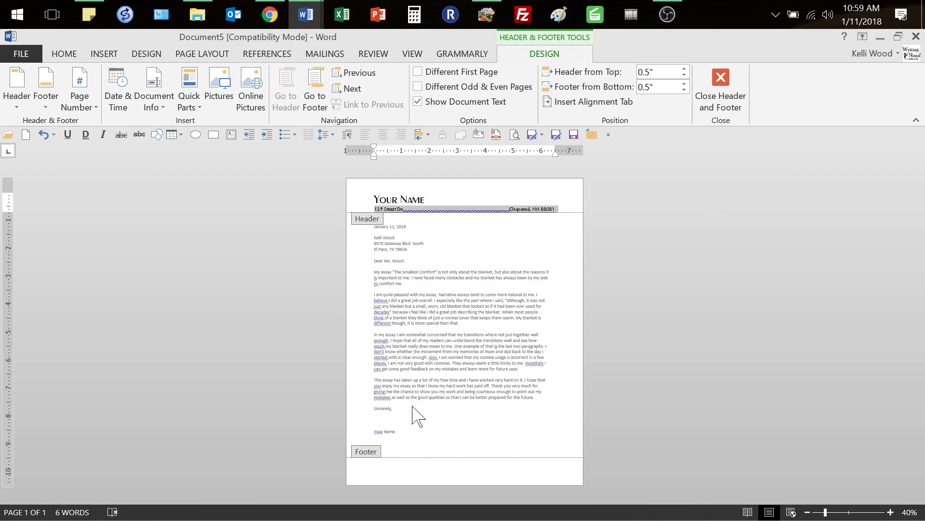
pyautogui.click(452, 472)
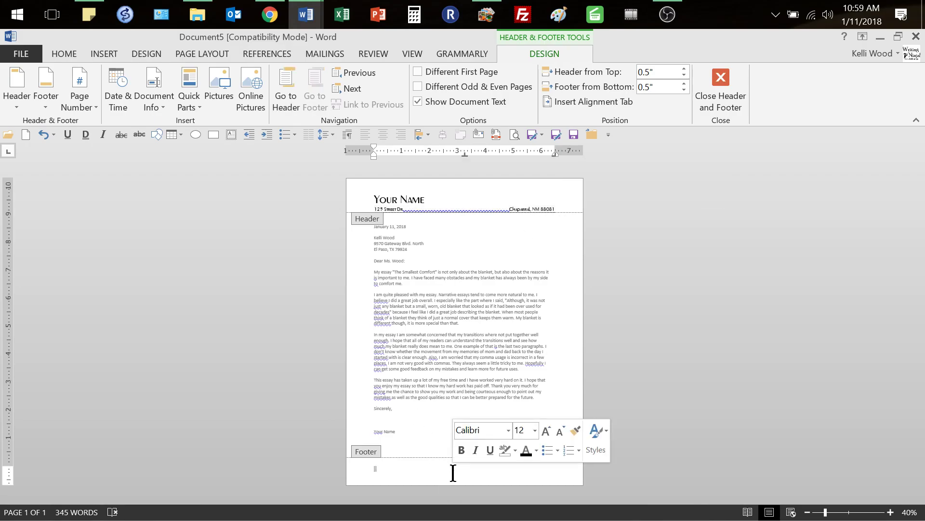
pyautogui.hotkey('ctrl', 'v')
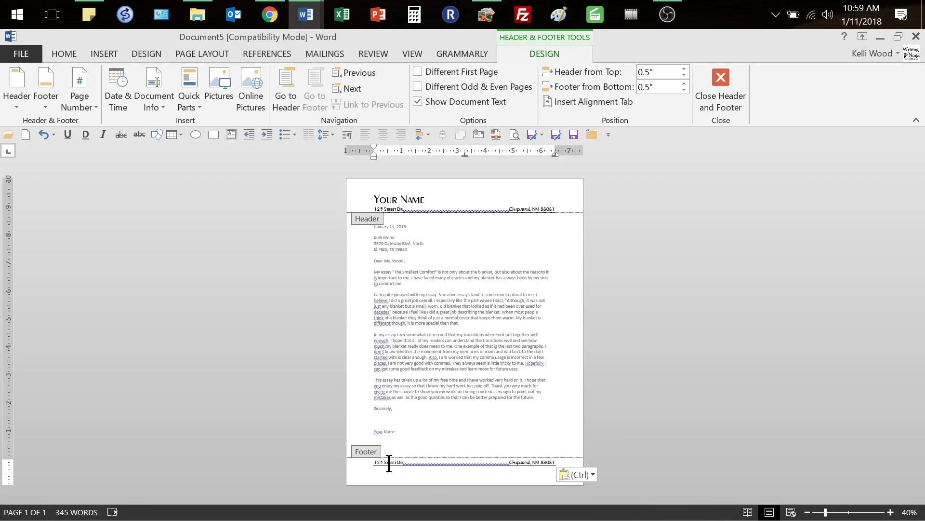
pyautogui.press('BackSpace')
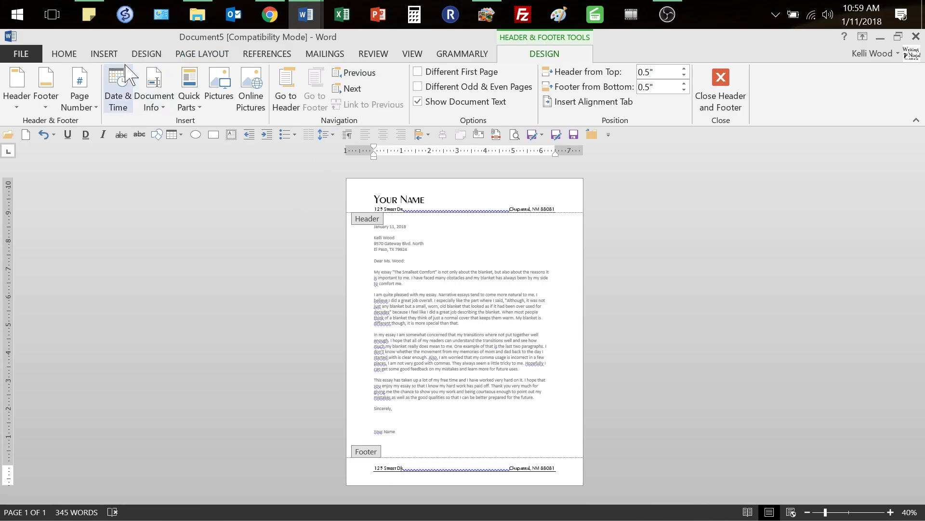
# Replace any border on the footer line with a top border
pyautogui.click(63, 53)
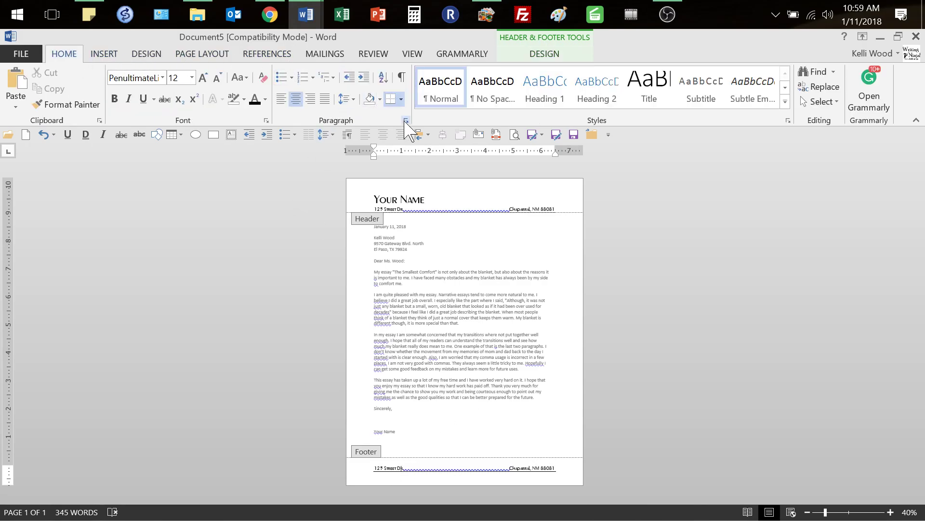
pyautogui.click(402, 99)
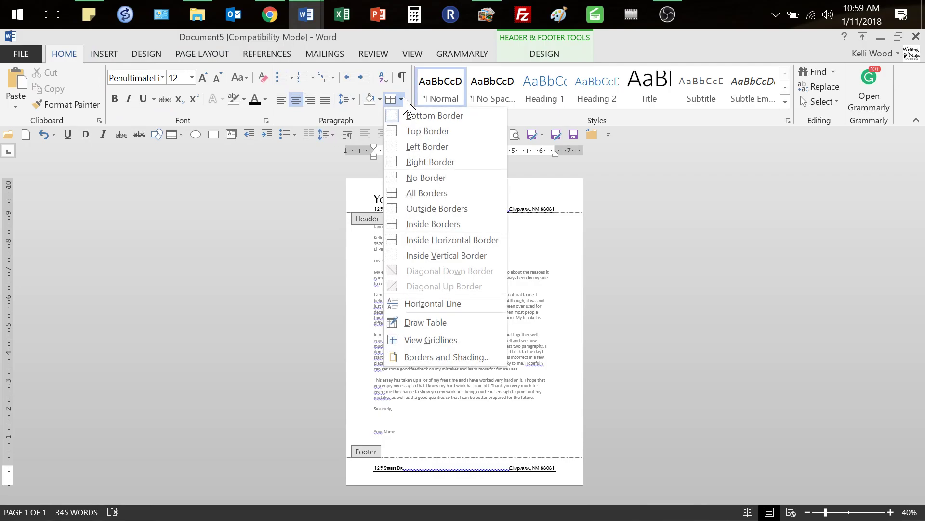
pyautogui.click(417, 179)
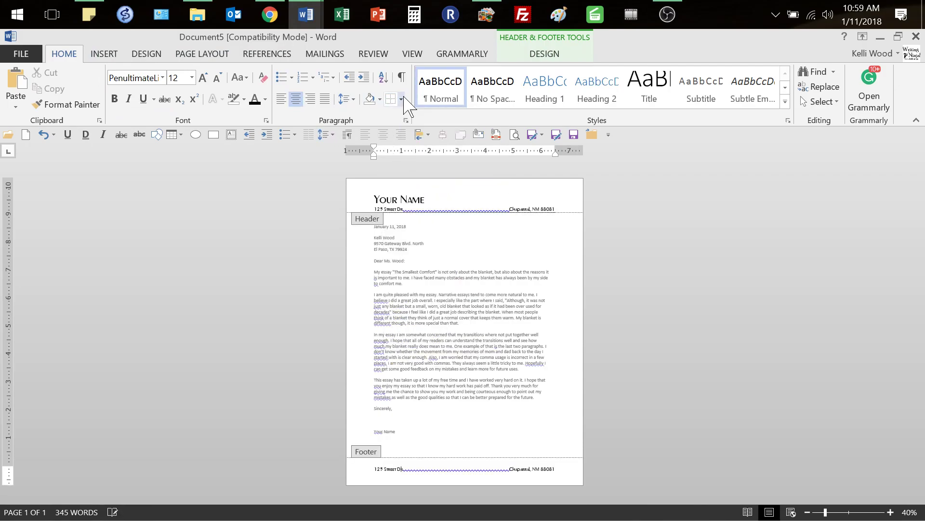
pyautogui.click(402, 100)
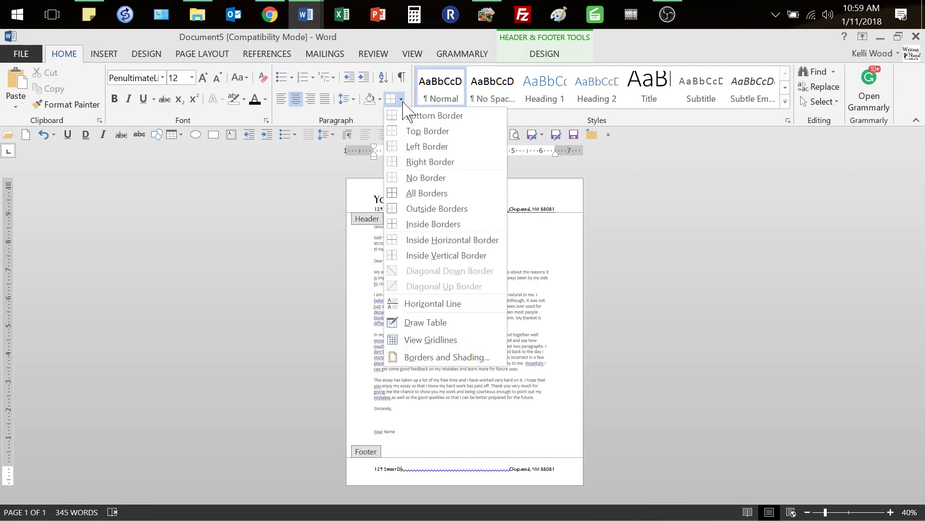
pyautogui.click(413, 136)
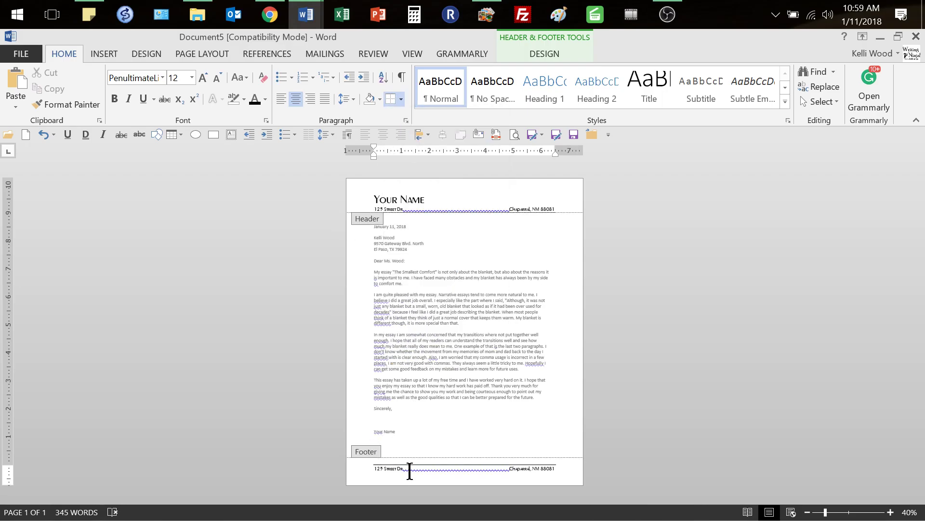
pyautogui.click(369, 464)
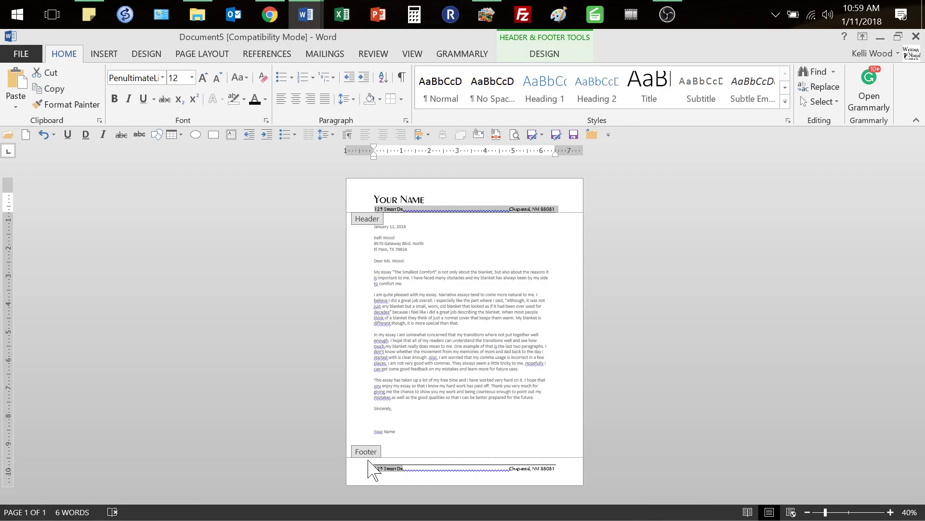
# Overwrite the footer's street number with the sender's email address on its own line
pyautogui.moveTo(406, 470); pyautogui.dragTo(372, 466)
pyautogui.doubleClick(379, 470)
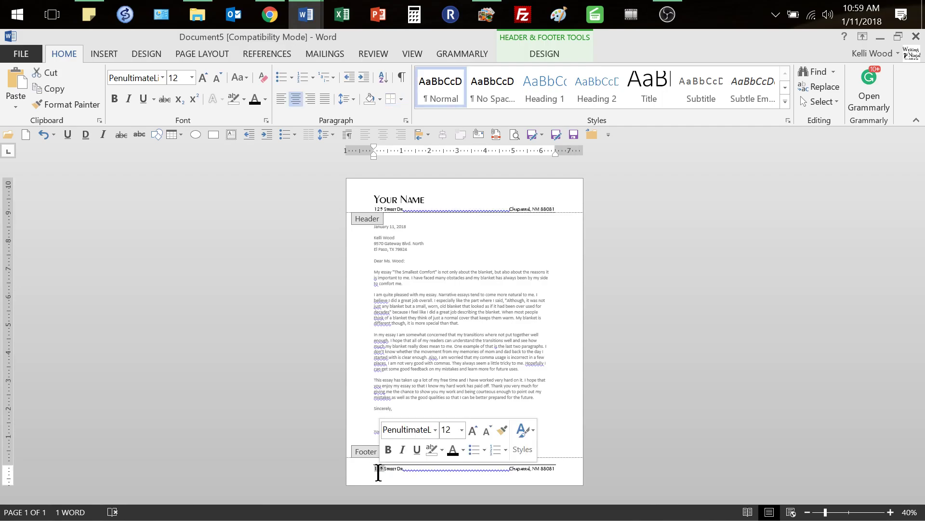
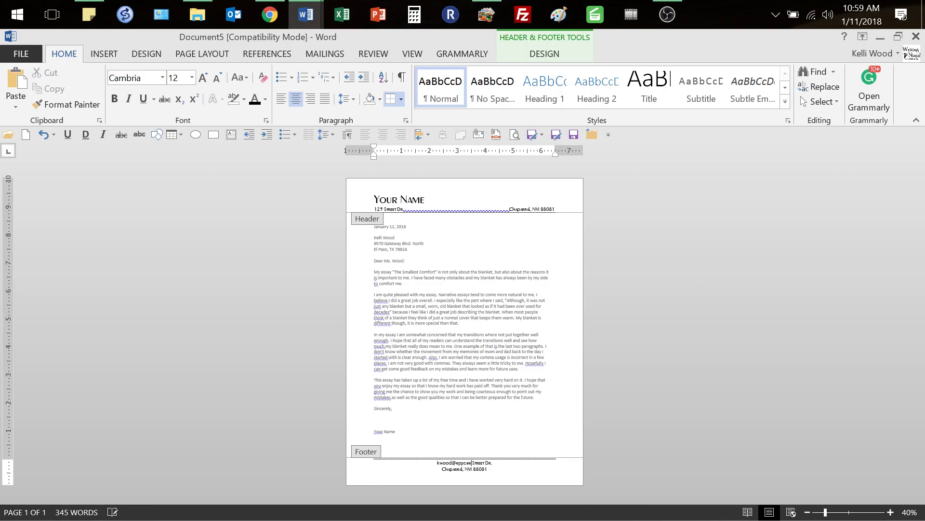
pyautogui.press('Return')
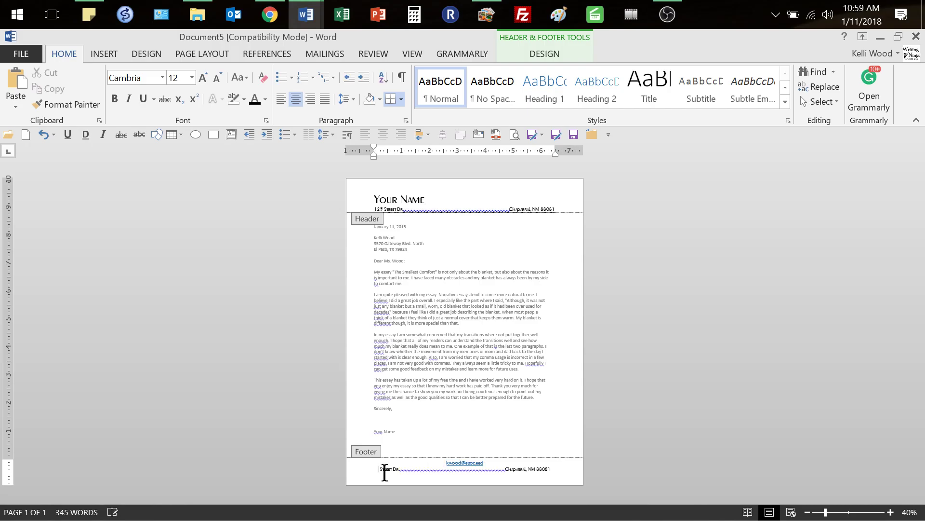
# Delete the leftover city, ZIP and street text and type the sender's phone number
pyautogui.moveTo(501, 467); pyautogui.dragTo(548, 471)
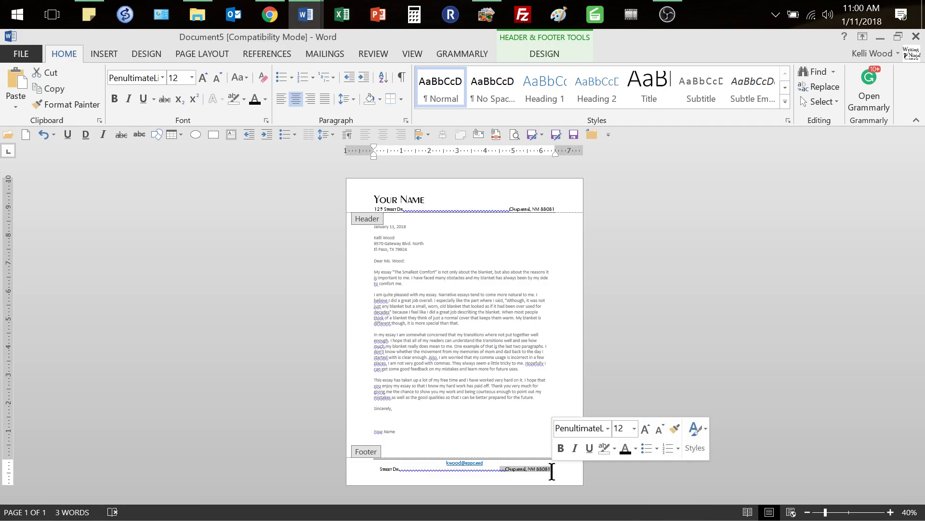
pyautogui.press('Delete')
pyautogui.press('BackSpace')
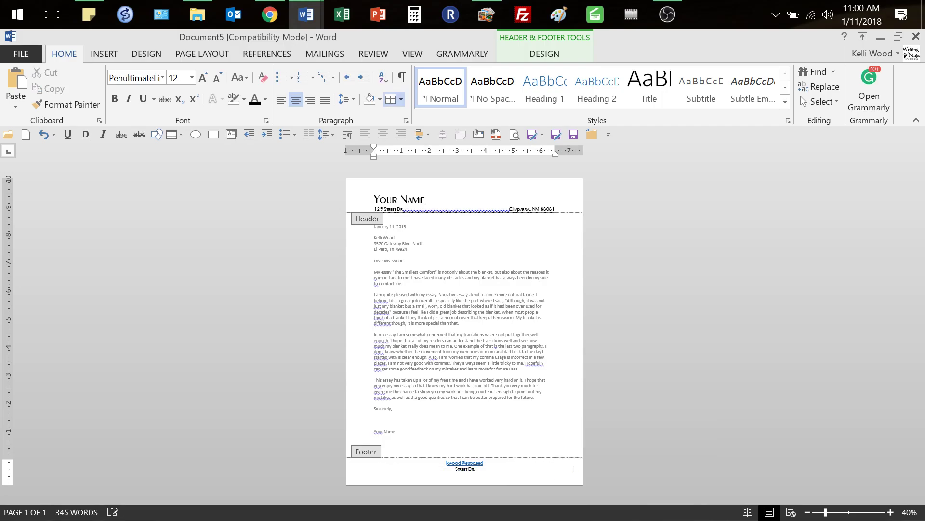
pyautogui.moveTo(567, 472); pyautogui.dragTo(492, 464)
pyautogui.press('Delete')
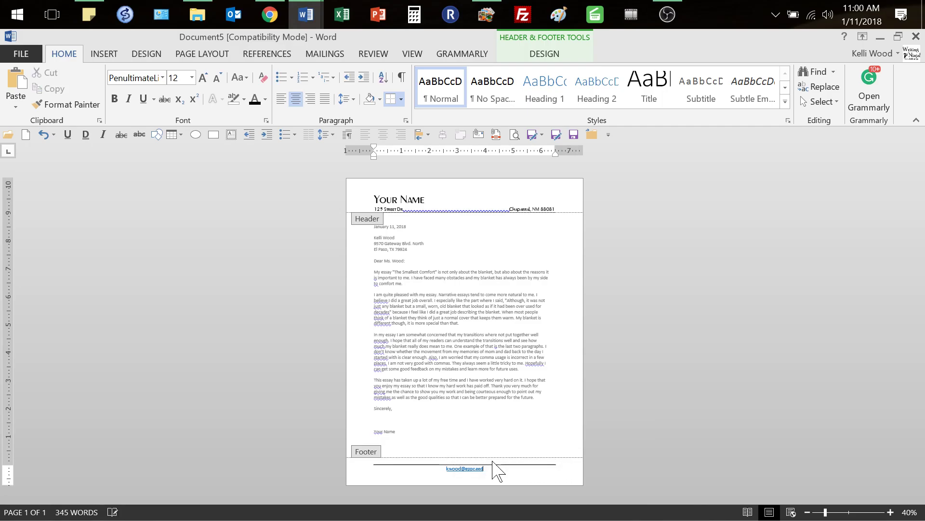
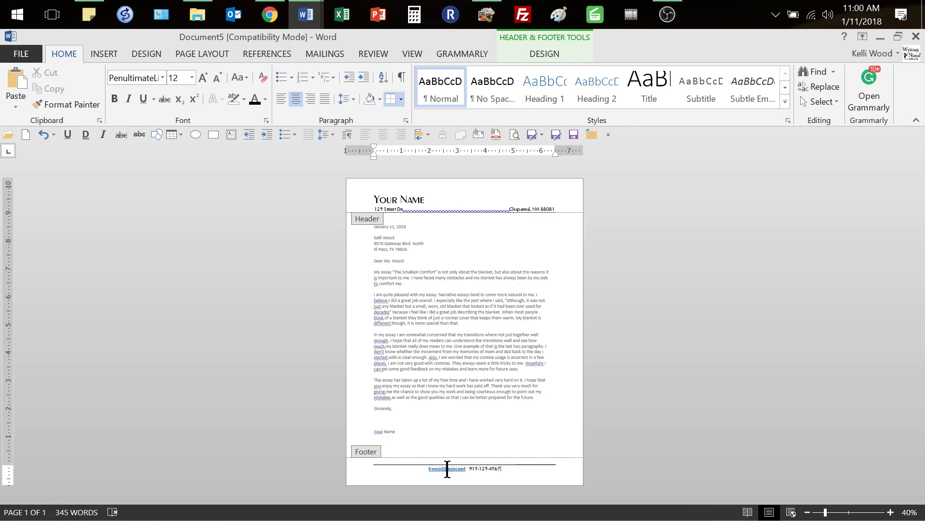
# Remove the footer email's hyperlink, left-align the contact line, and close the footer
pyautogui.rightClick(447, 467)
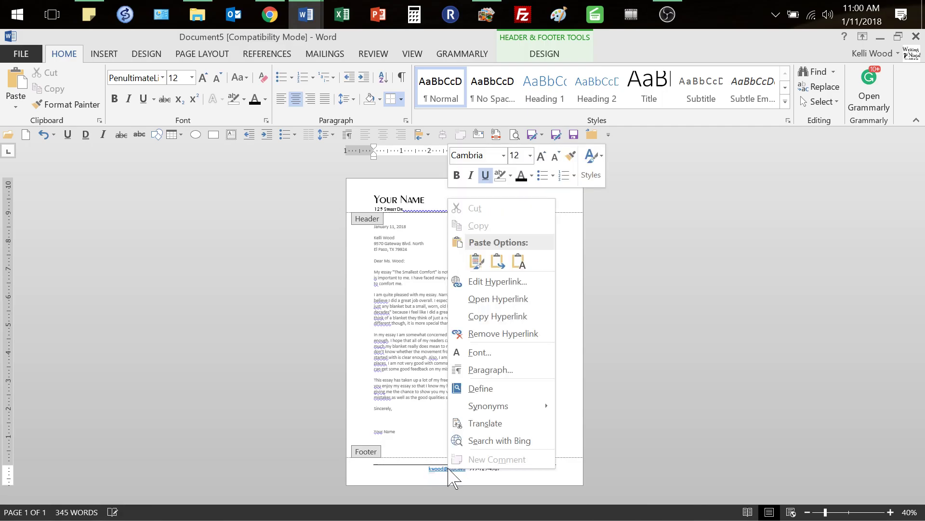
pyautogui.click(530, 335)
pyautogui.click(473, 468)
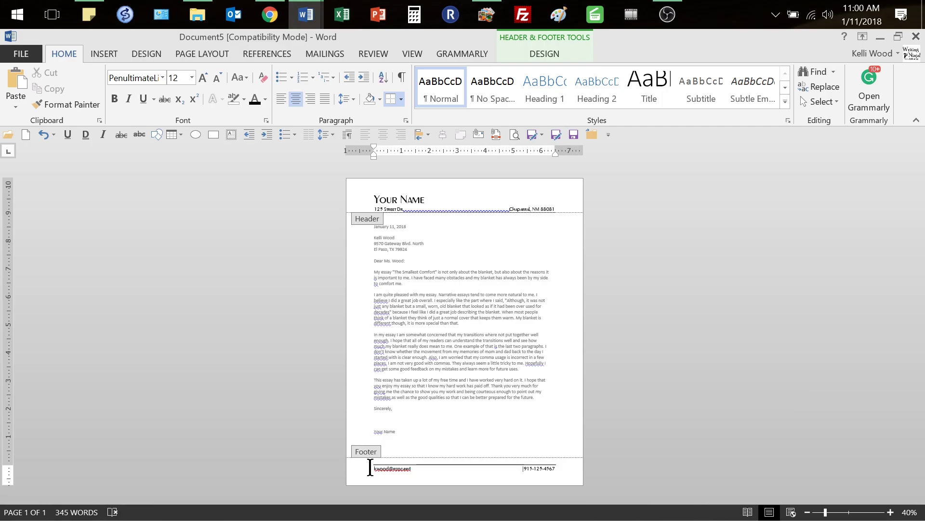
pyautogui.hotkey('ctrl', 'l')
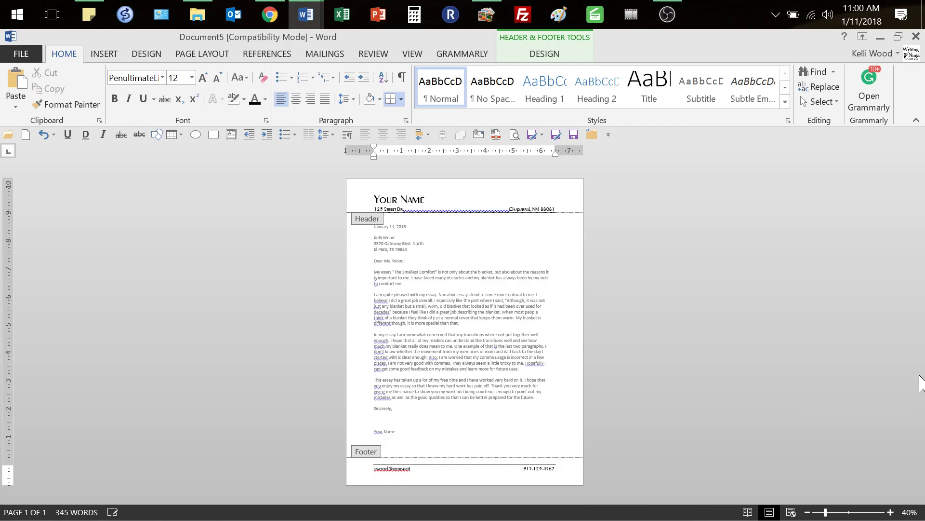
pyautogui.press('Up')
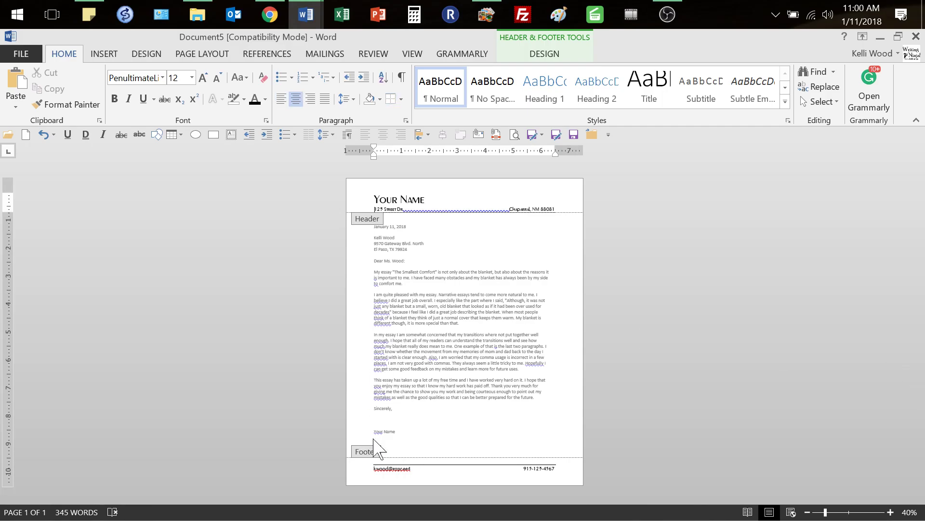
pyautogui.click(457, 468)
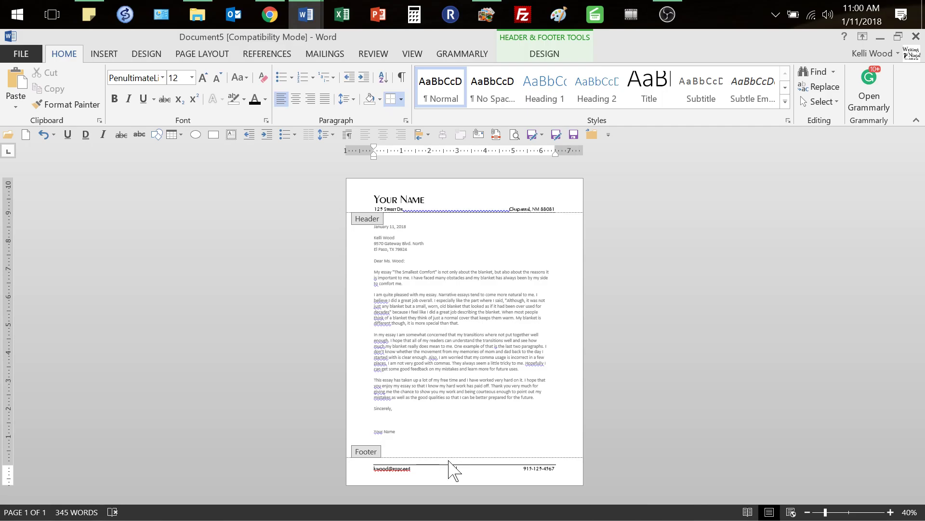
pyautogui.doubleClick(646, 387)
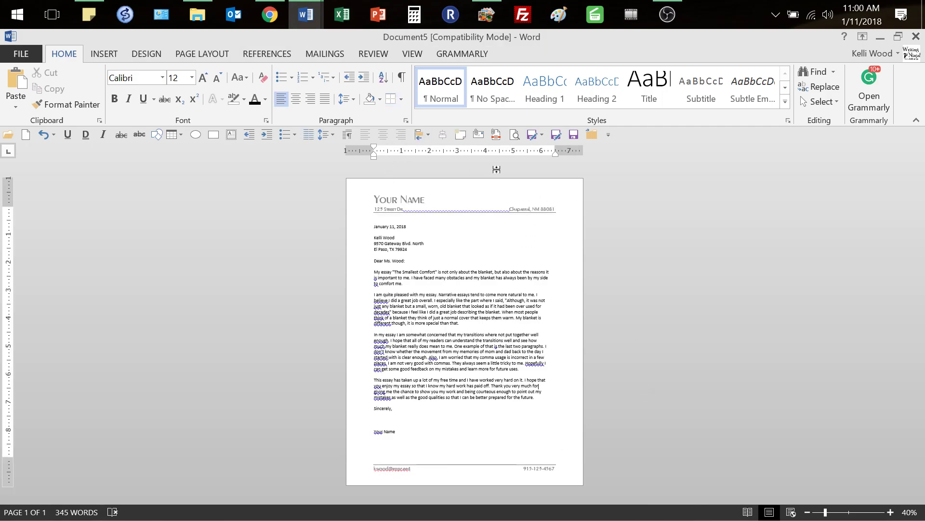
# Insert a blank line above the January 11, 2018 date in the body
pyautogui.click(372, 225)
pyautogui.moveTo(378, 216); pyautogui.dragTo(415, 220)
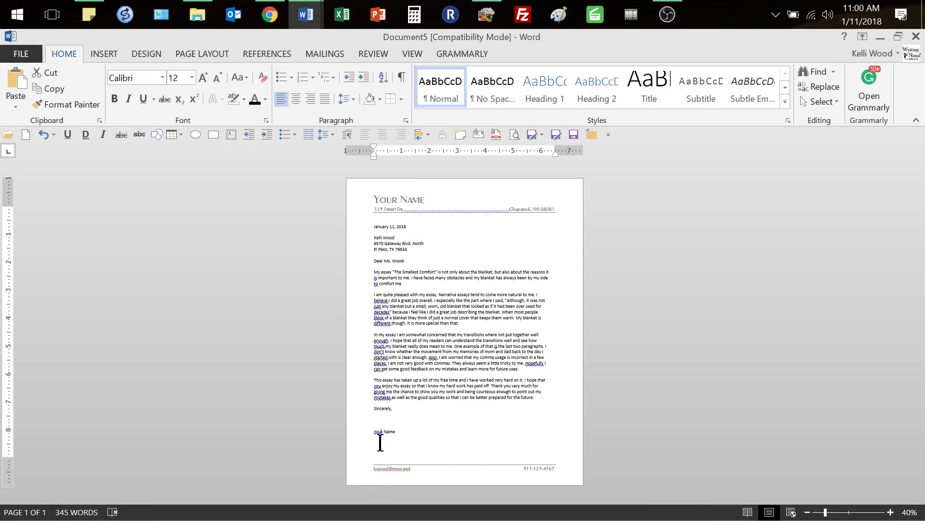
pyautogui.doubleClick(385, 466)
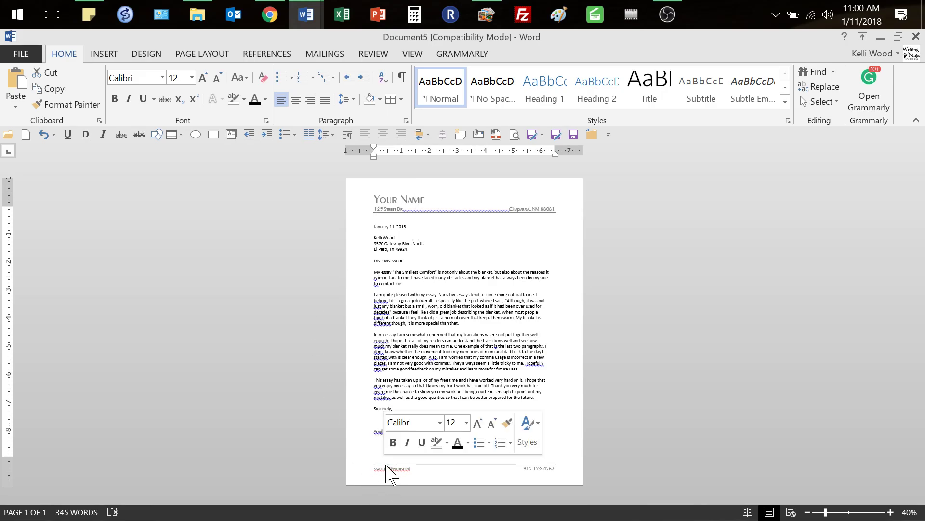
pyautogui.click(465, 342)
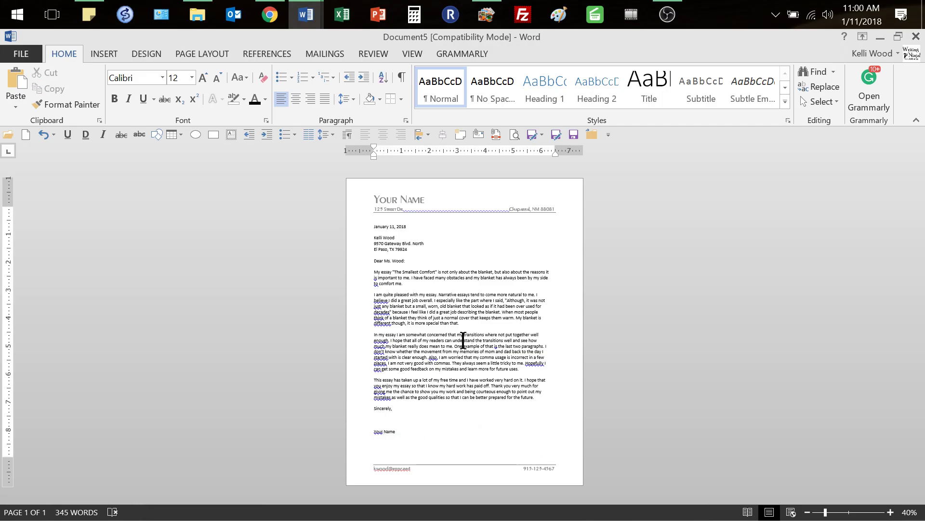
pyautogui.click(370, 226)
pyautogui.press('Return')
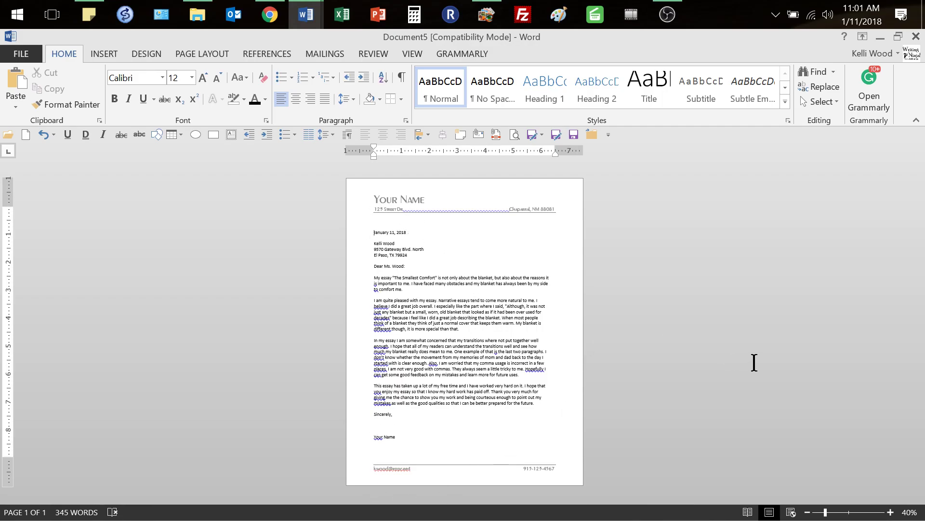
# Switch to Chrome and display the Buried Treasure sample cover letter PDF
pyautogui.click(279, 19)
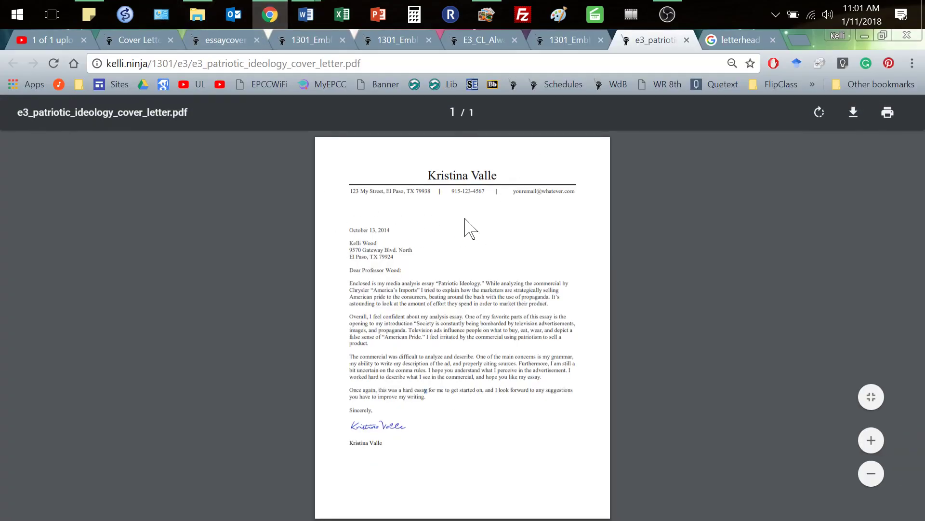
pyautogui.click(563, 41)
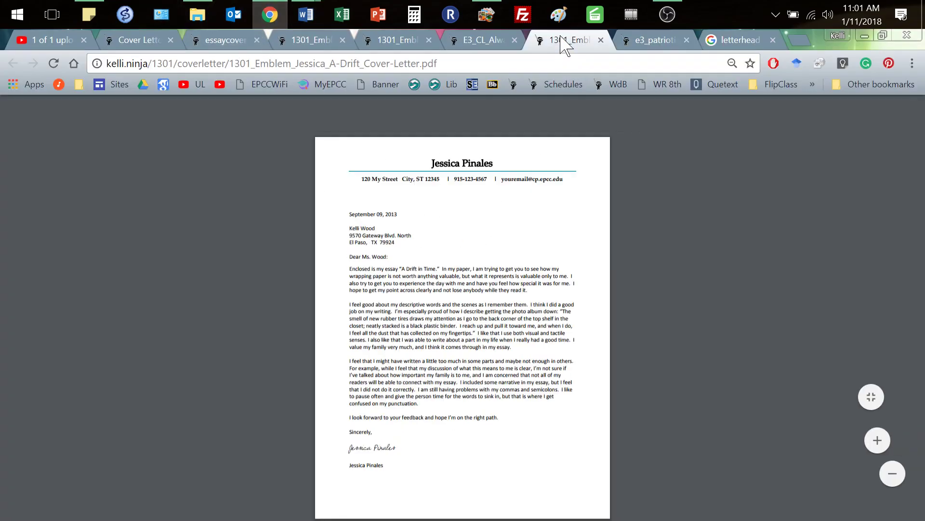
pyautogui.click(390, 40)
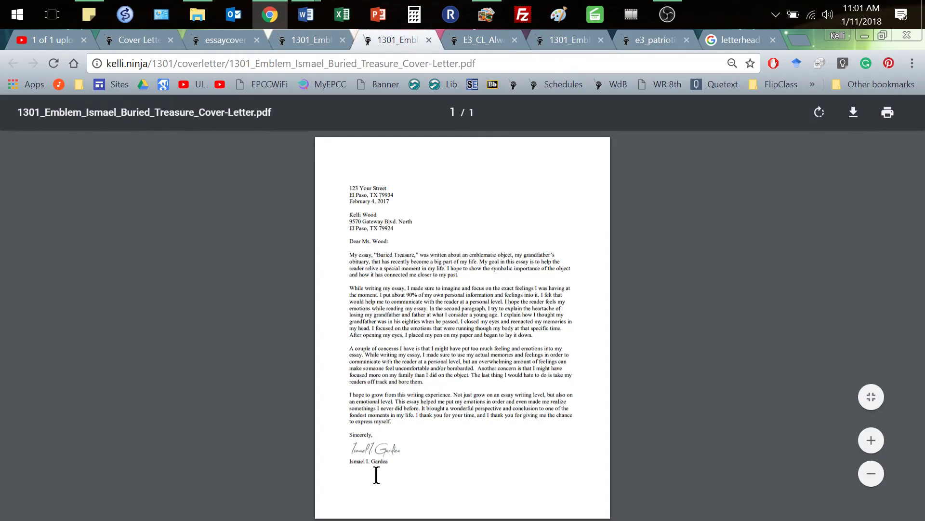